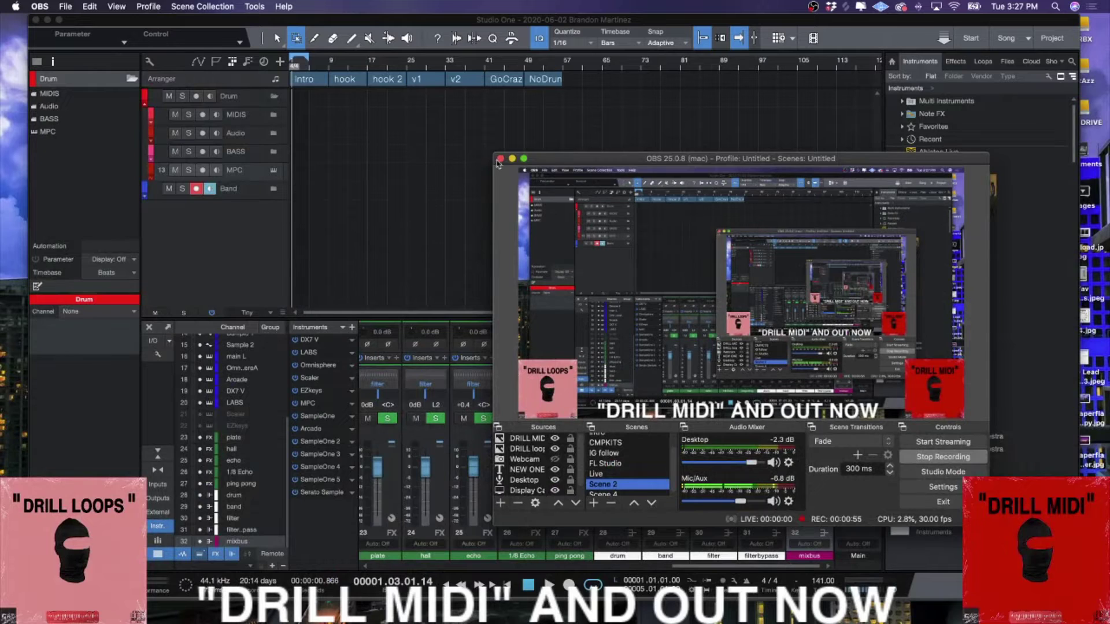
Minimize the OBS window to reveal Studio One's arrangement, mixer and instrument browser.
left_click(512, 159)
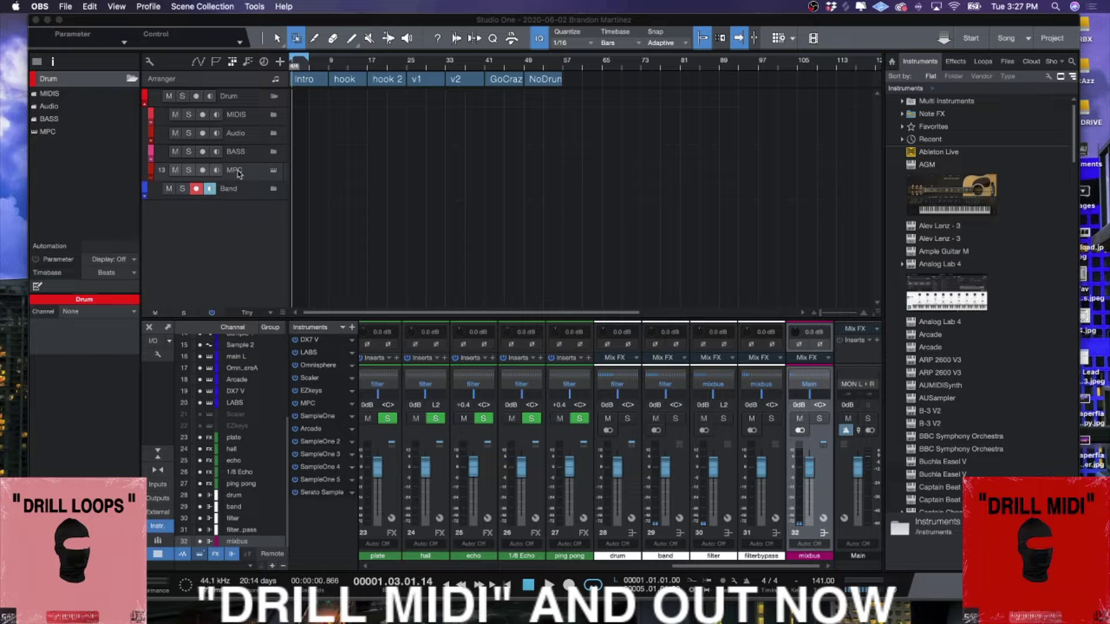
Show the MPC plugin in Track View and play the 12-bar From Song 1 sequence once.
left_click(275, 171)
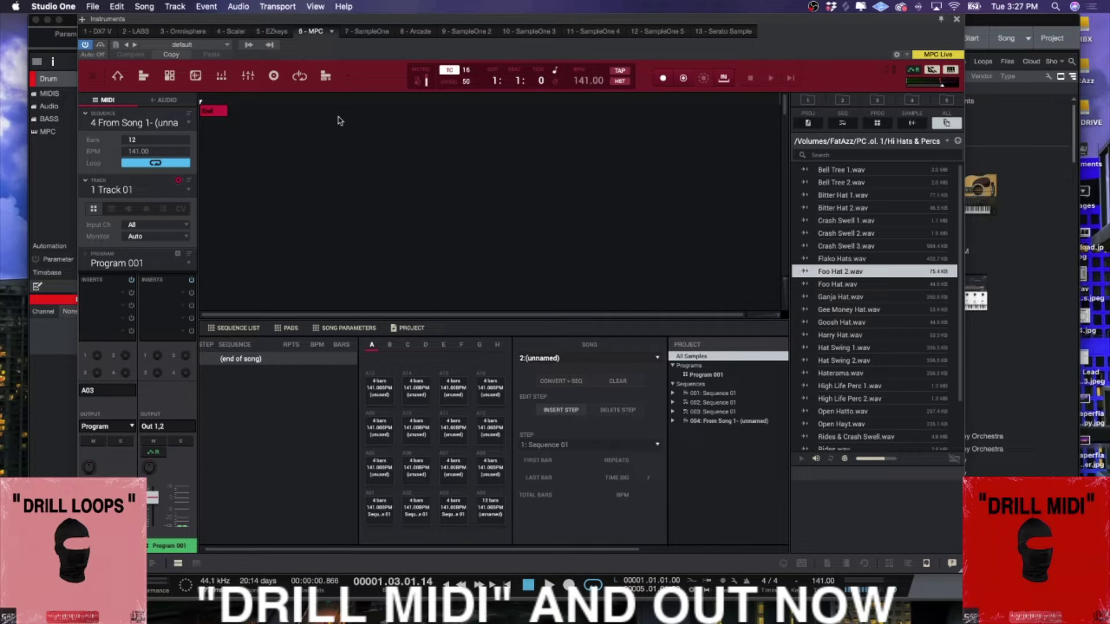
left_click(348, 79)
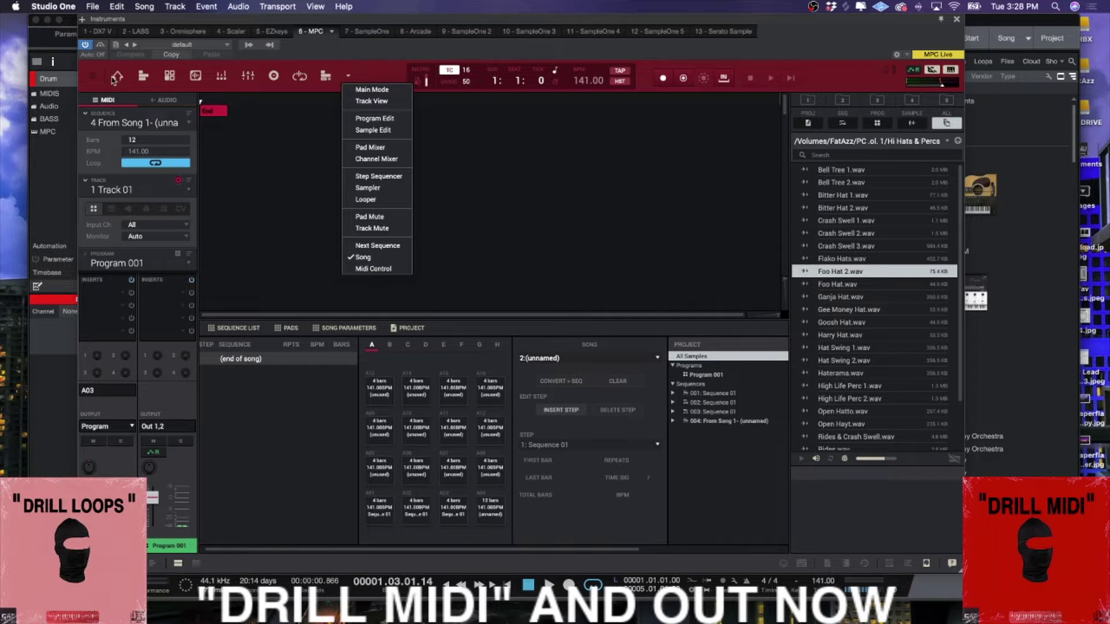
left_click(119, 77)
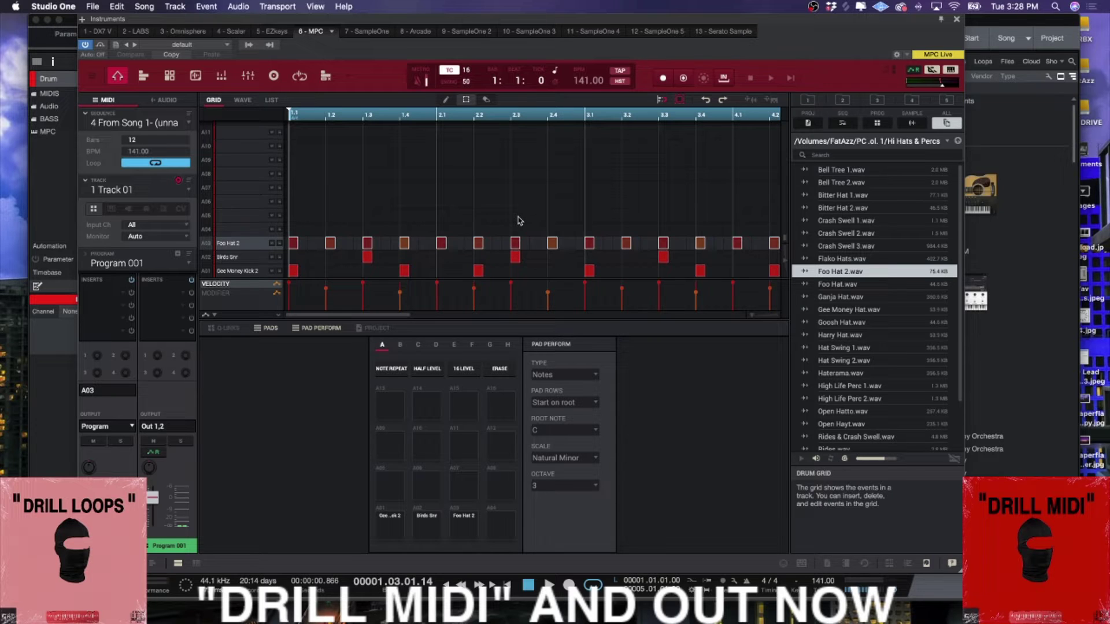
scroll(519, 220, "up", 2)
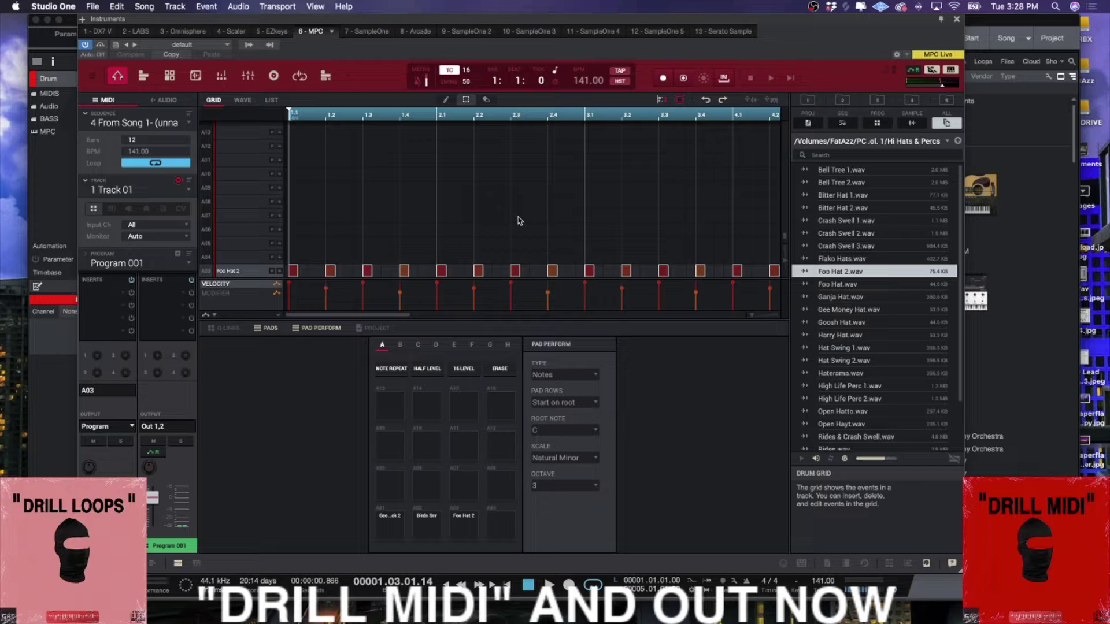
key("space")
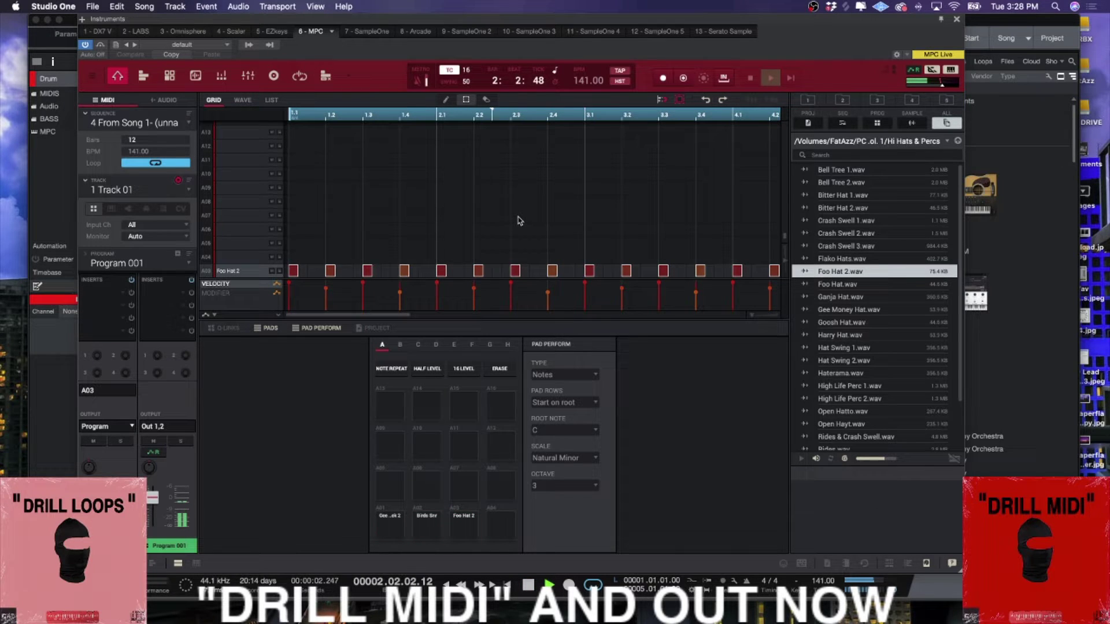
key("space")
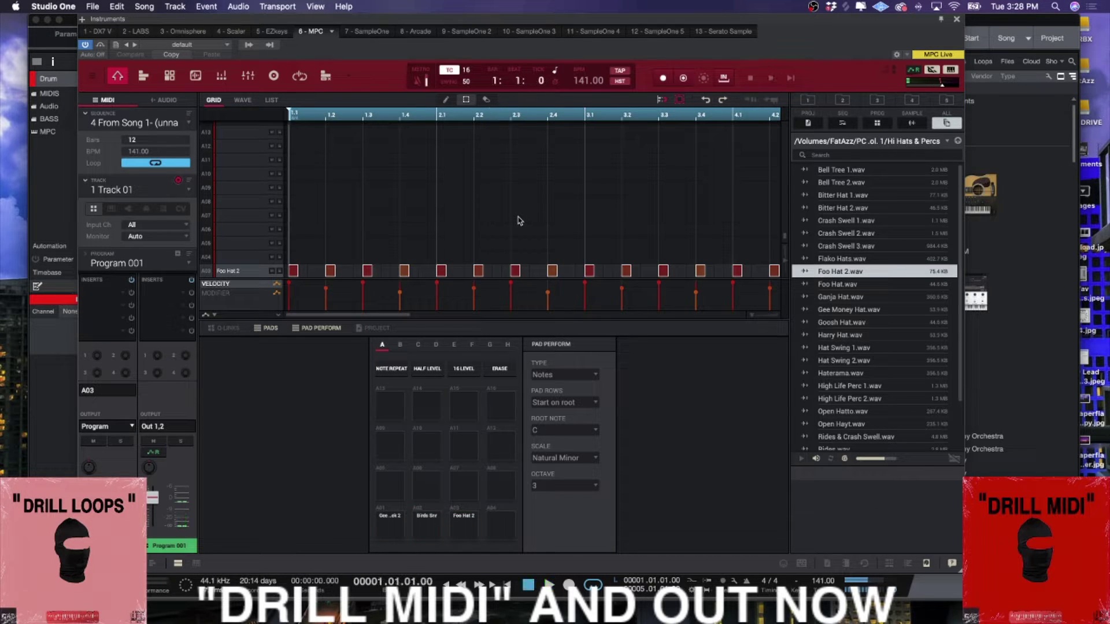
Make Sequence 01 current and choose Copy from its right-click options.
left_click(188, 124)
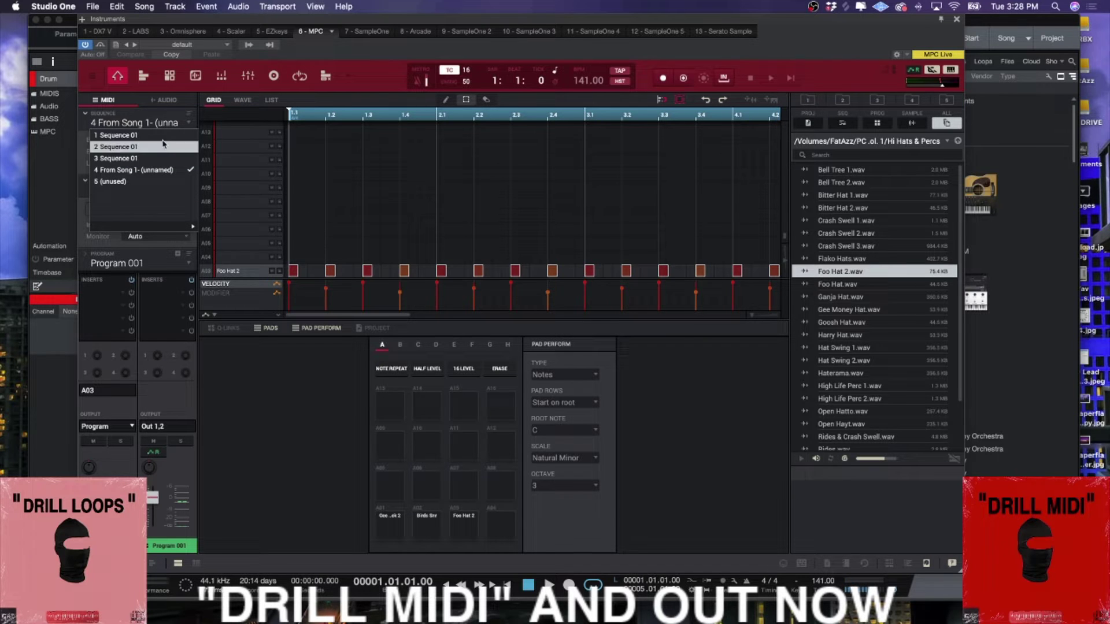
left_click(168, 136)
right_click(143, 123)
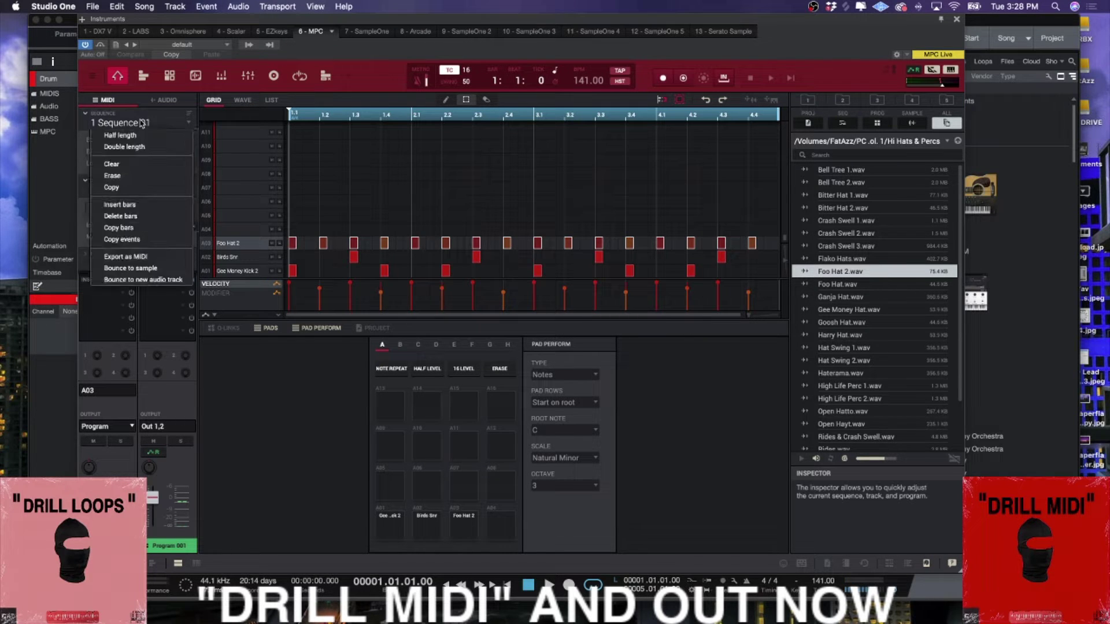
right_click(143, 124)
left_click(143, 124)
right_click(112, 126)
left_click(112, 188)
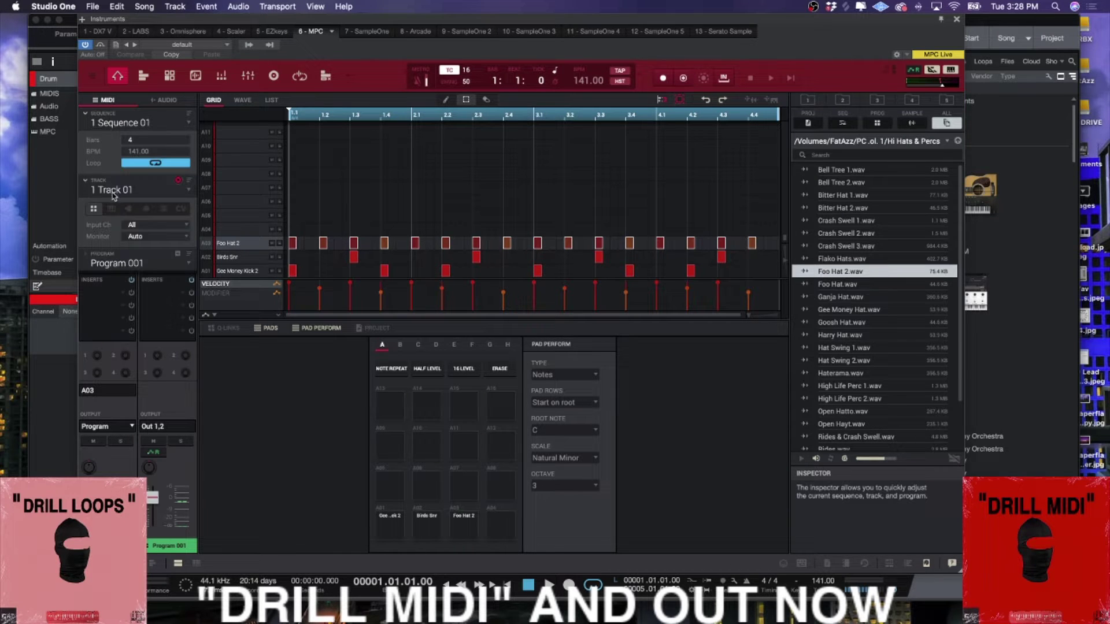
right_click(111, 126)
left_click(112, 188)
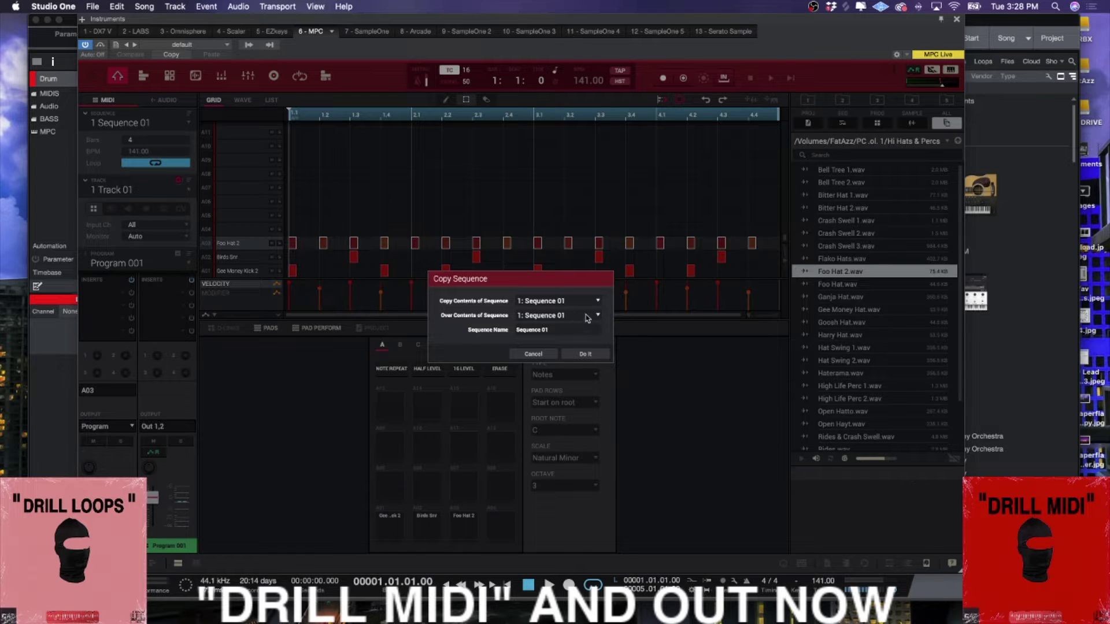
Cancel the Copy Sequence dialog and close the MPC plugin window.
left_click(592, 317)
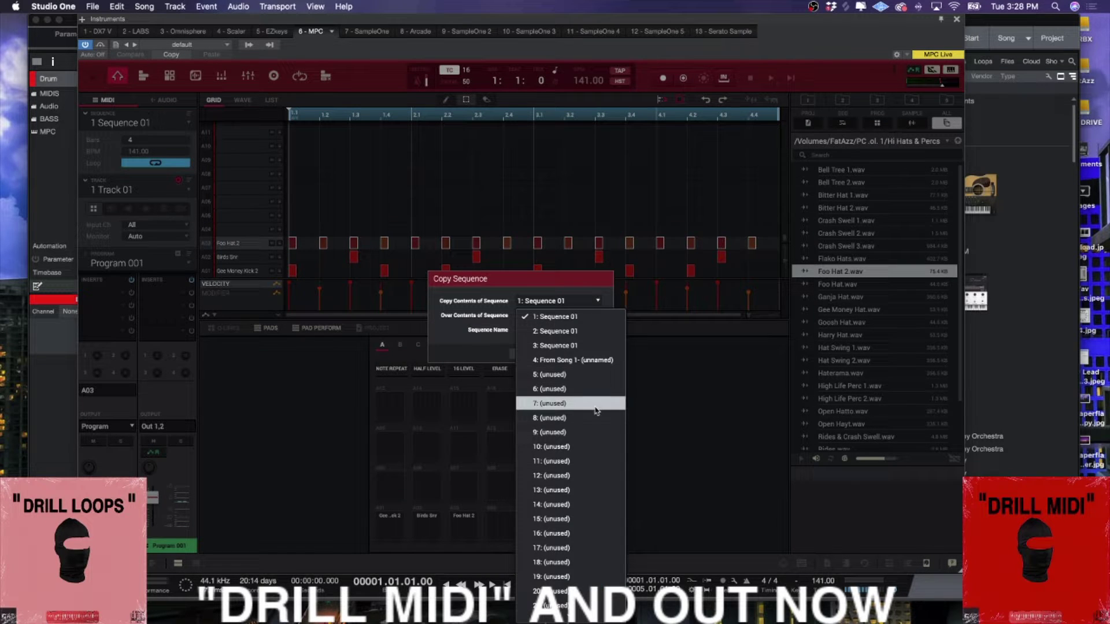
left_click(508, 279)
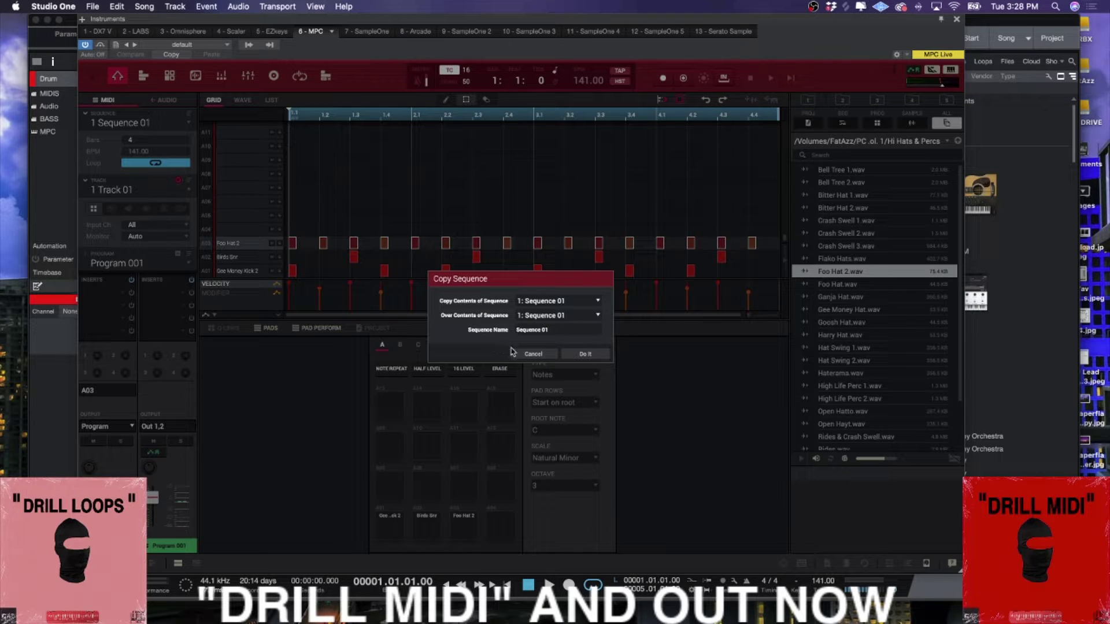
left_click(531, 354)
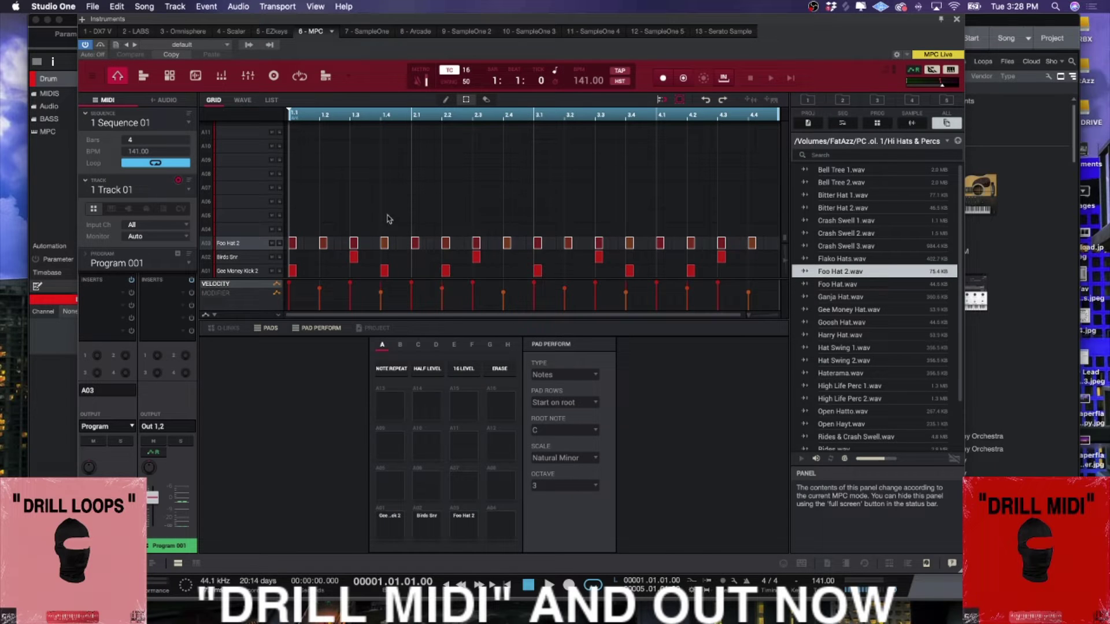
key("super+w")
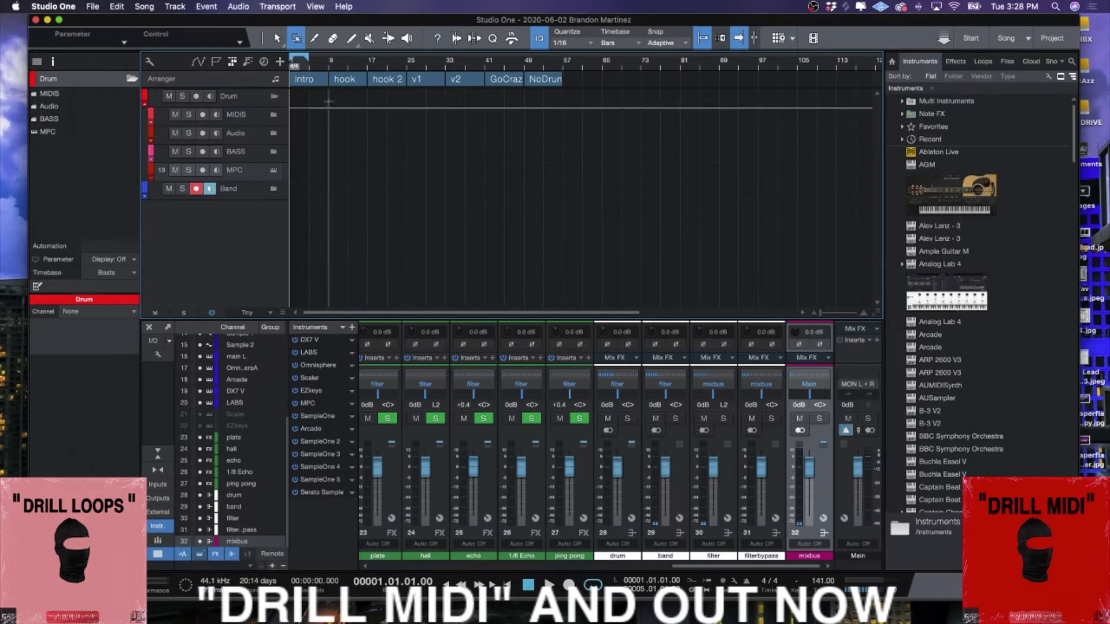
Expand the BASS folder and record a short take on the GHOSTY 808 track.
left_click(274, 152)
left_click(298, 171)
key("KP_Multiply")
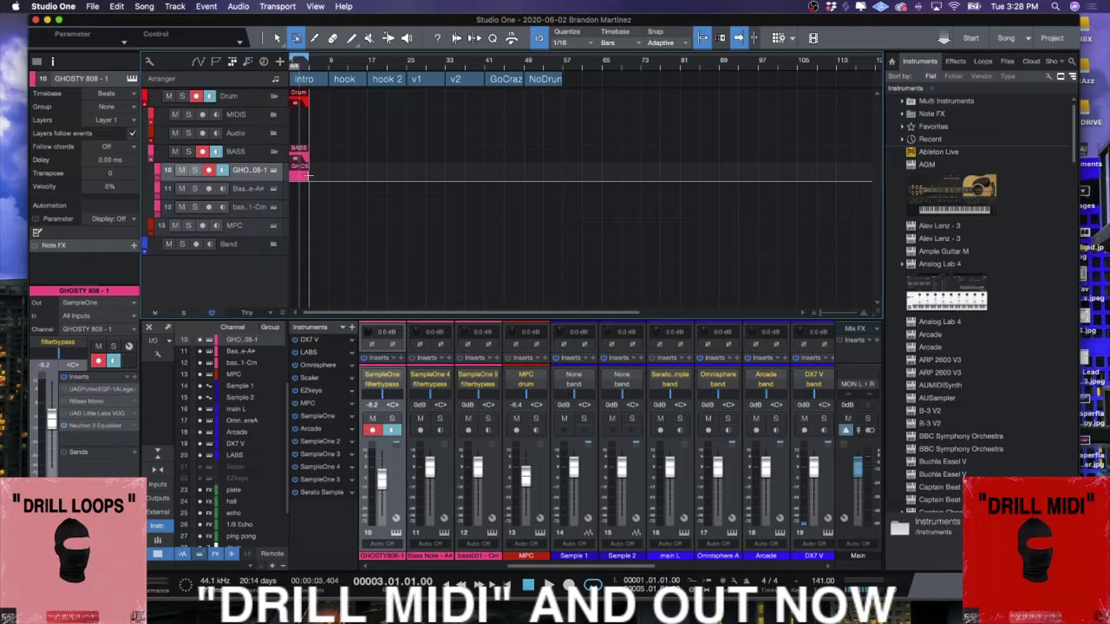
key("z")
key("z")
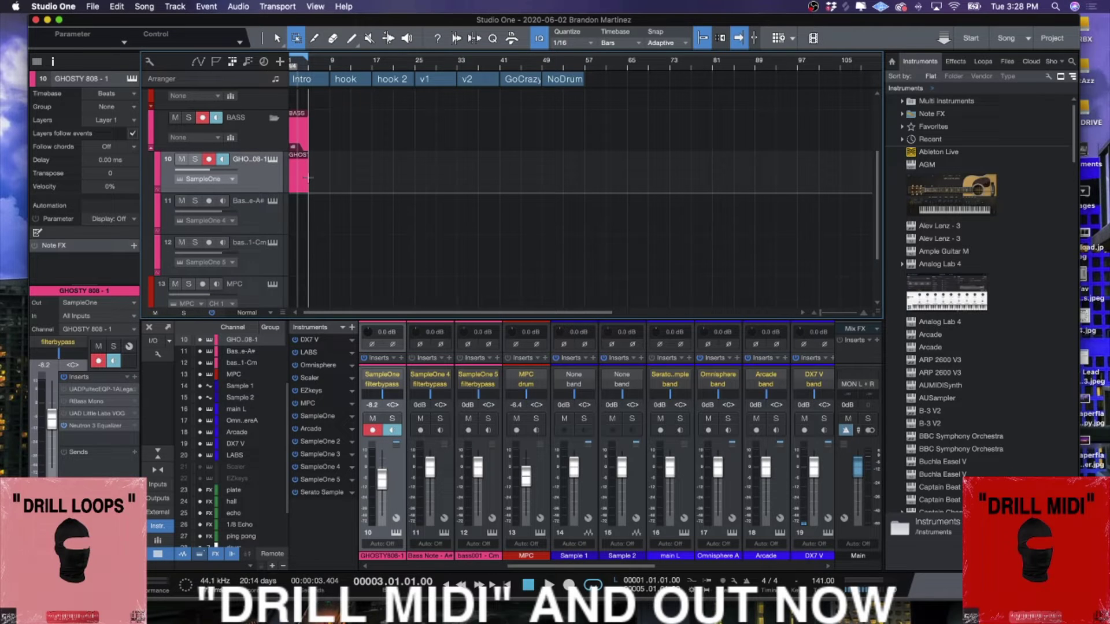
key("space")
key("e")
key("e")
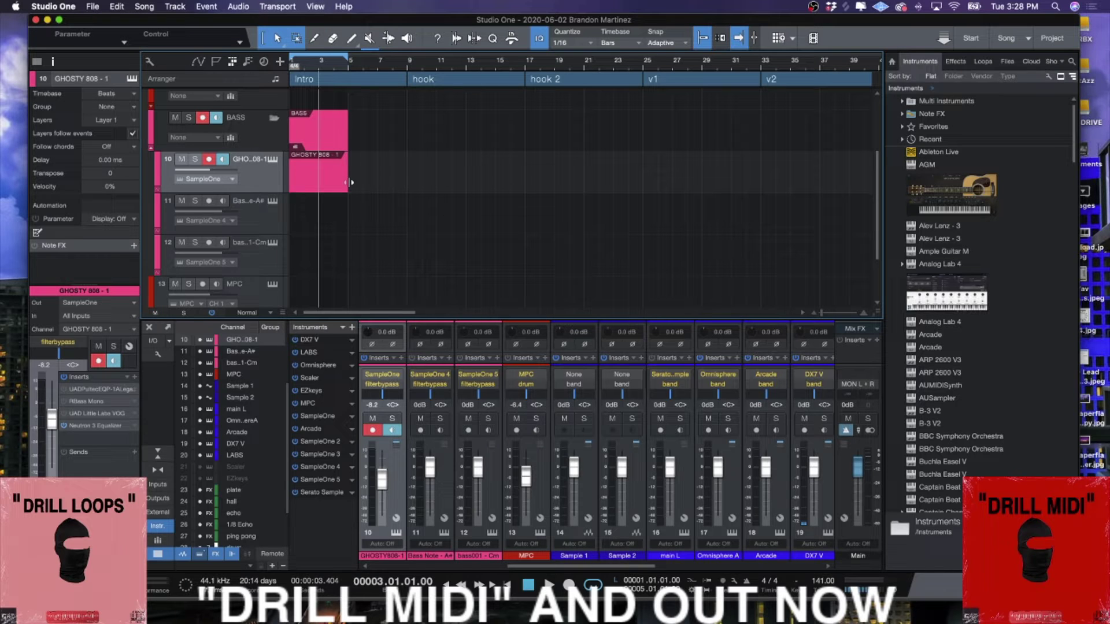
Extend the GHOSTY 808 clip to bar 9, copy it onto track 12, and duplicate the bass clips.
left_click_drag(349, 181, 359, 255)
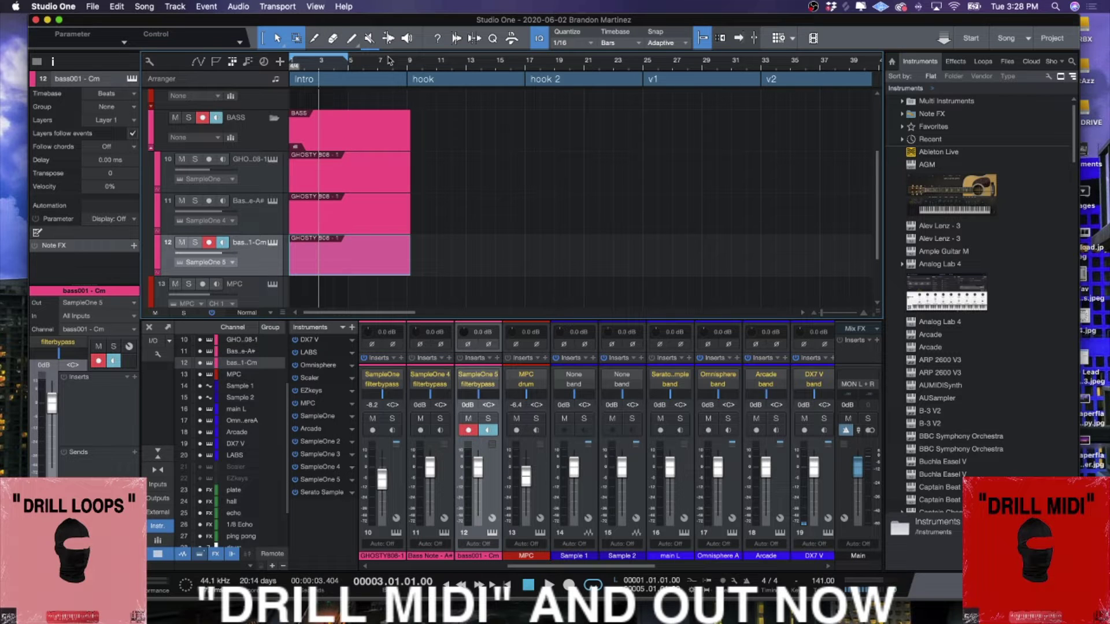
left_click_drag(391, 61, 336, 69)
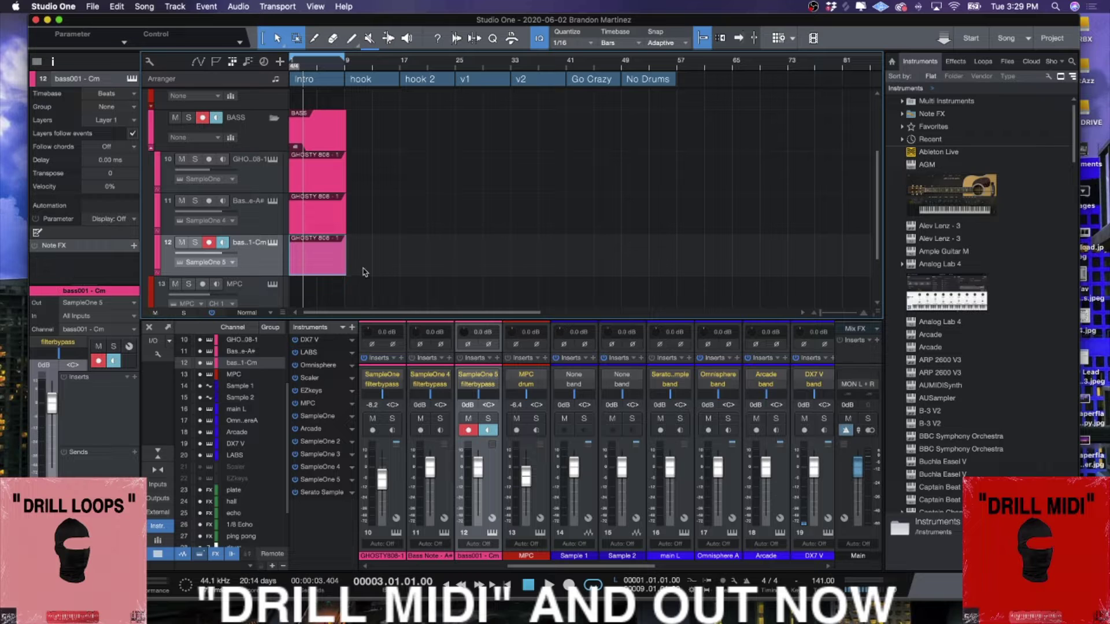
left_click_drag(366, 277, 277, 152)
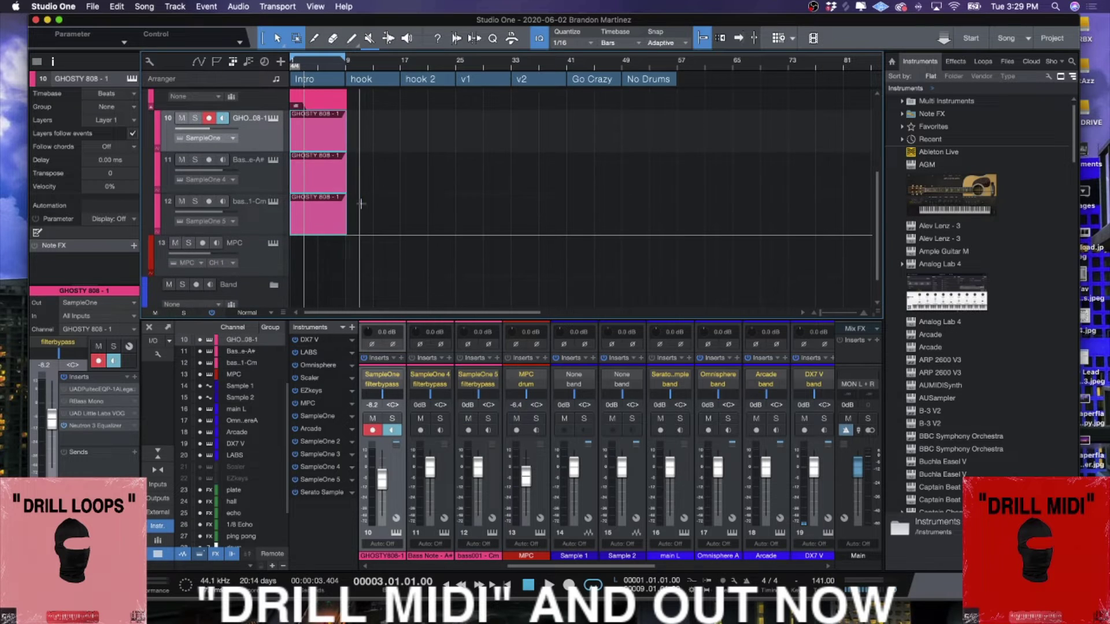
key("d")
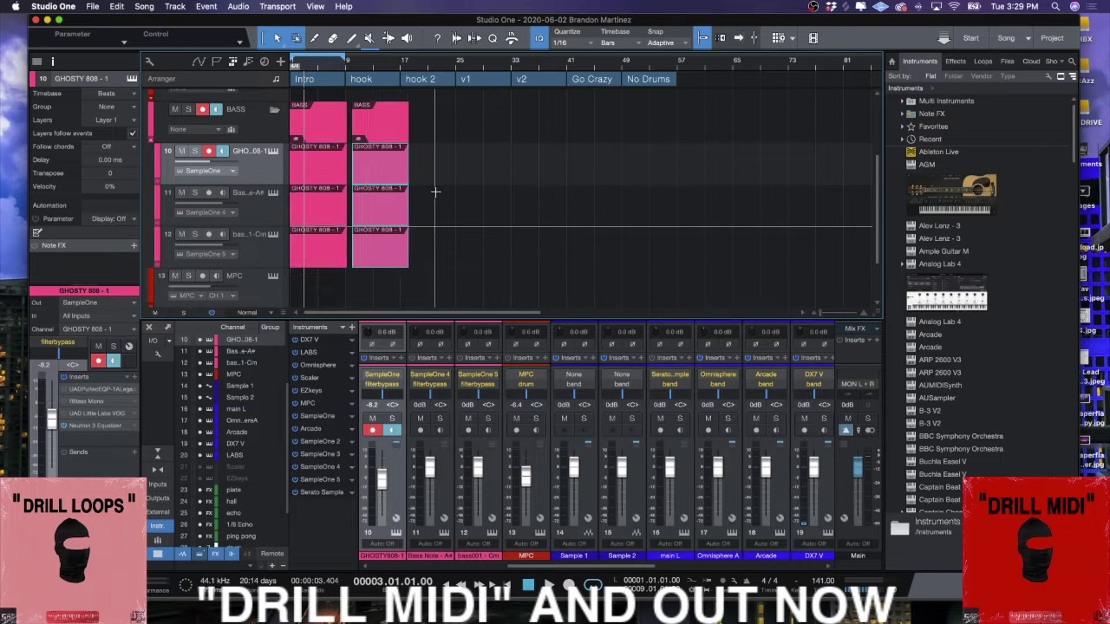
Shorten the duplicated clips on tracks 10, 11 and 12.
left_click(384, 178)
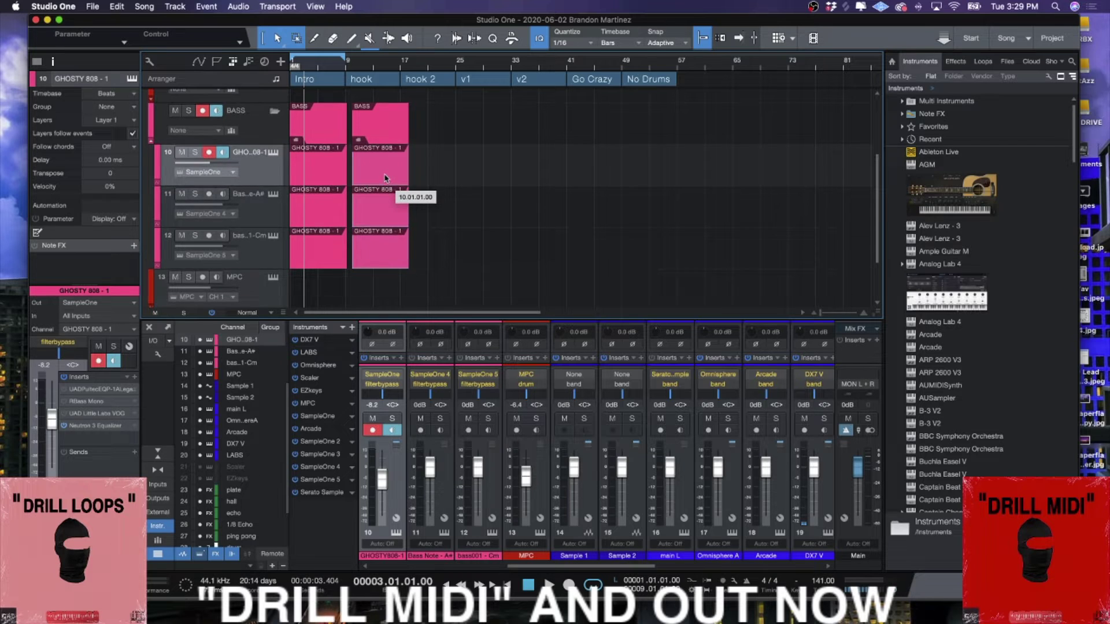
left_click(400, 208)
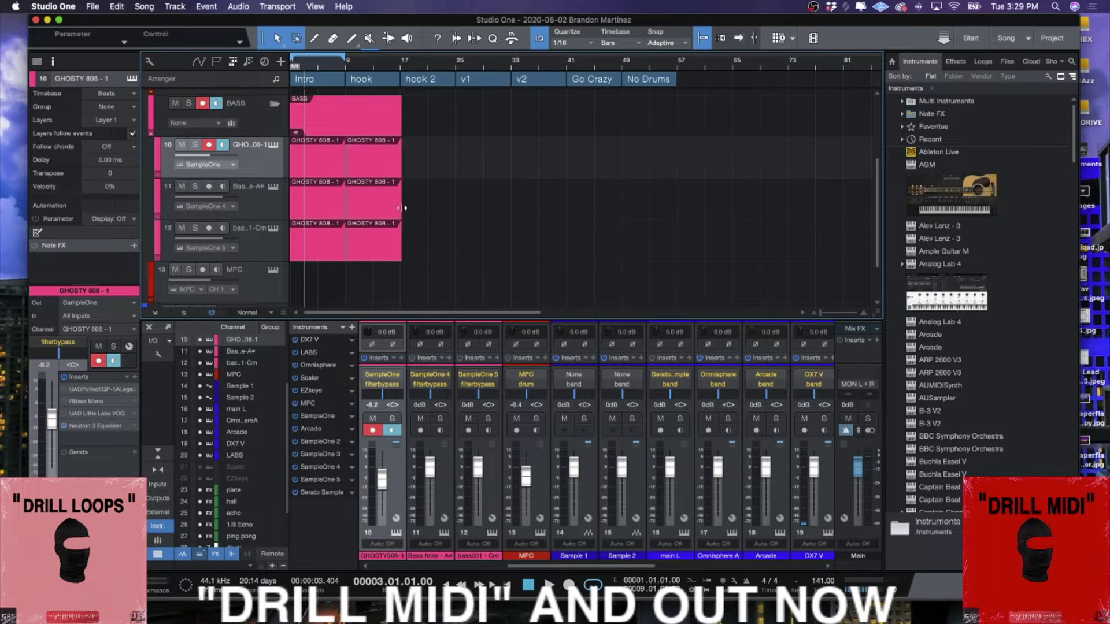
left_click_drag(402, 208, 386, 208)
left_click_drag(401, 248, 380, 249)
left_click_drag(407, 168, 380, 168)
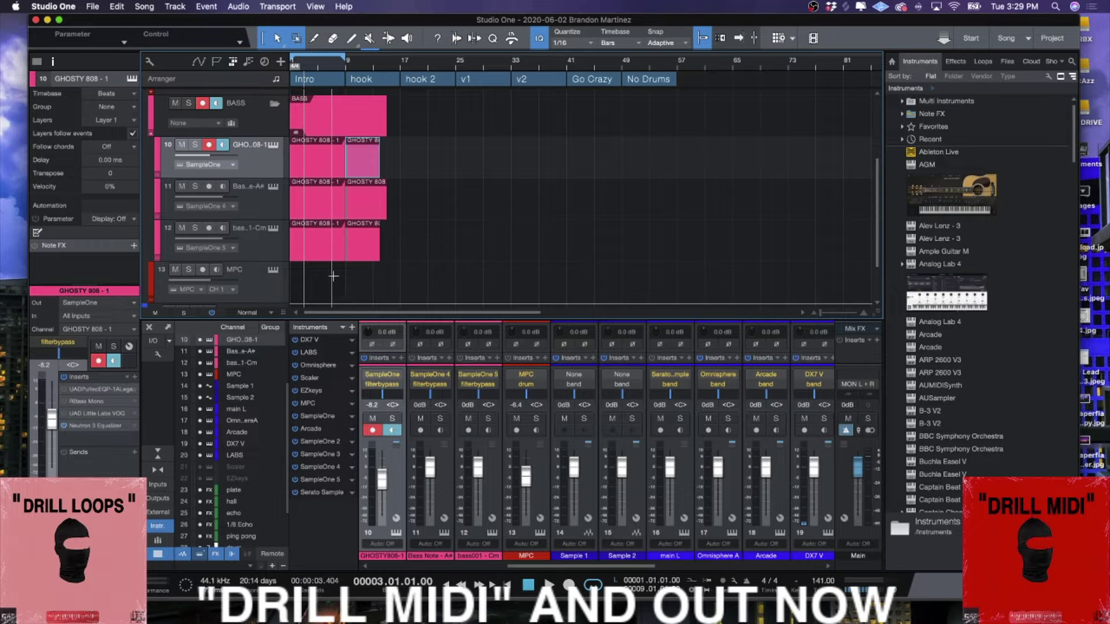
Copy the three GHOSTY 808 clips to bar 17, delete the bar-25 clip, and trim the copies' starts.
left_click(321, 254, "shift")
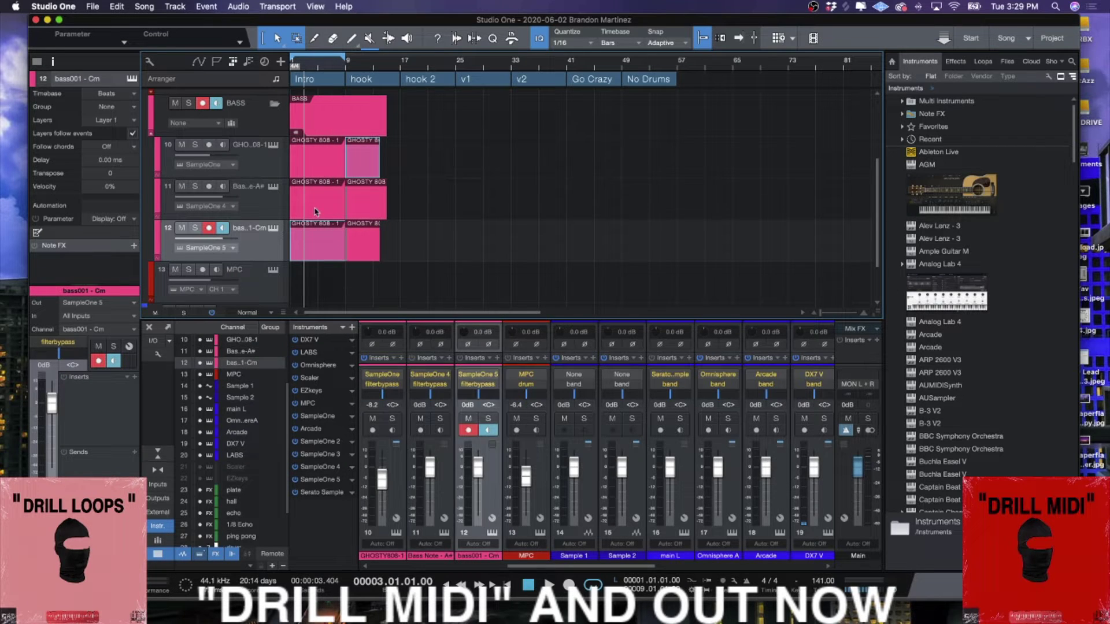
left_click(317, 215, "shift")
left_click_drag(321, 175, 428, 170)
left_click(532, 174)
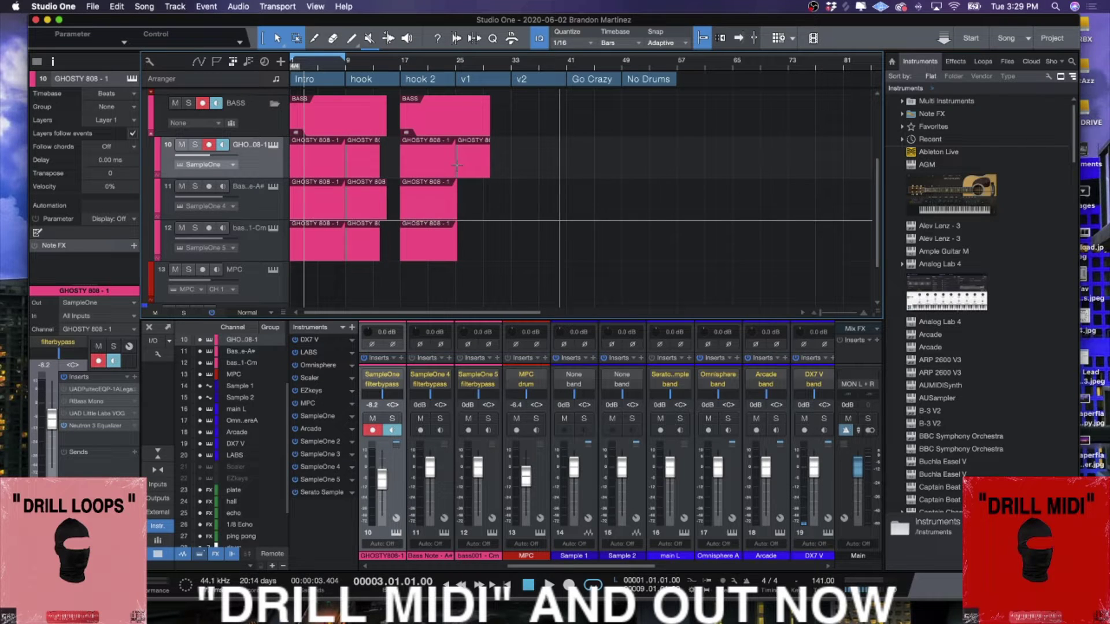
left_click(475, 175)
key("Delete")
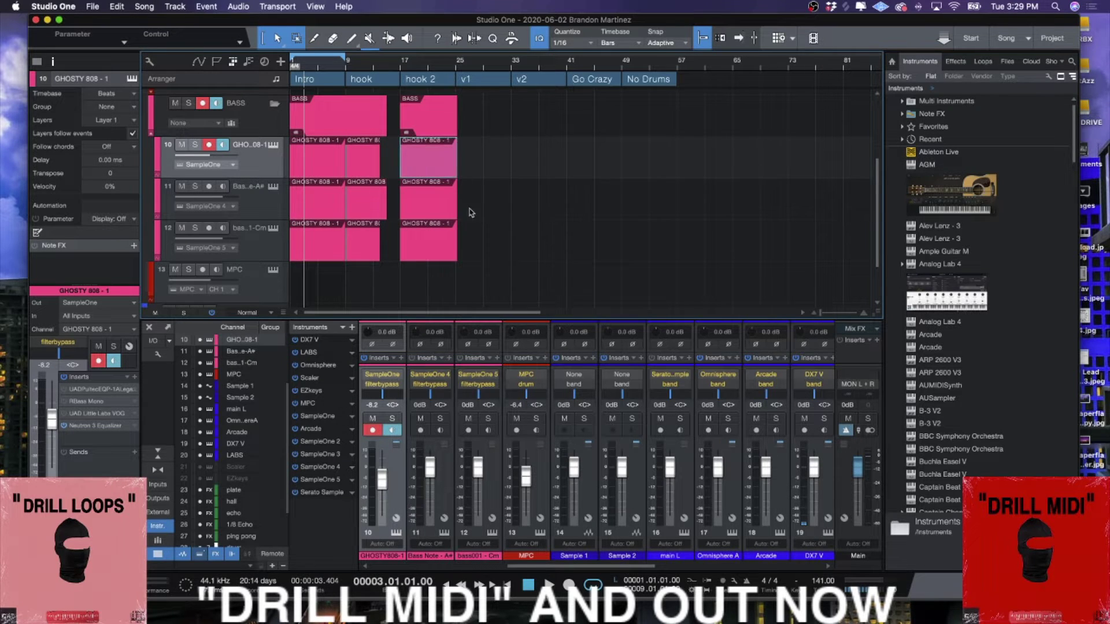
key("Left")
left_click_drag(399, 205, 418, 206)
left_click_drag(401, 163, 412, 163)
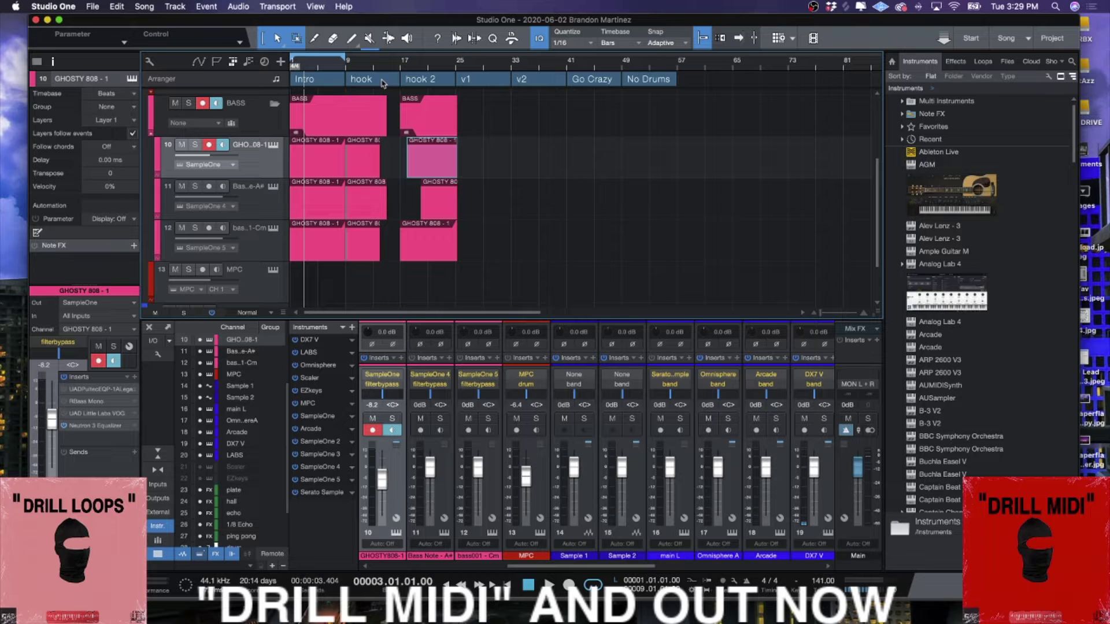
Delete the v1, v2, Go Crazy and No Drums sections from the Arranger track.
left_click(717, 79)
left_click_drag(627, 86, 509, 80)
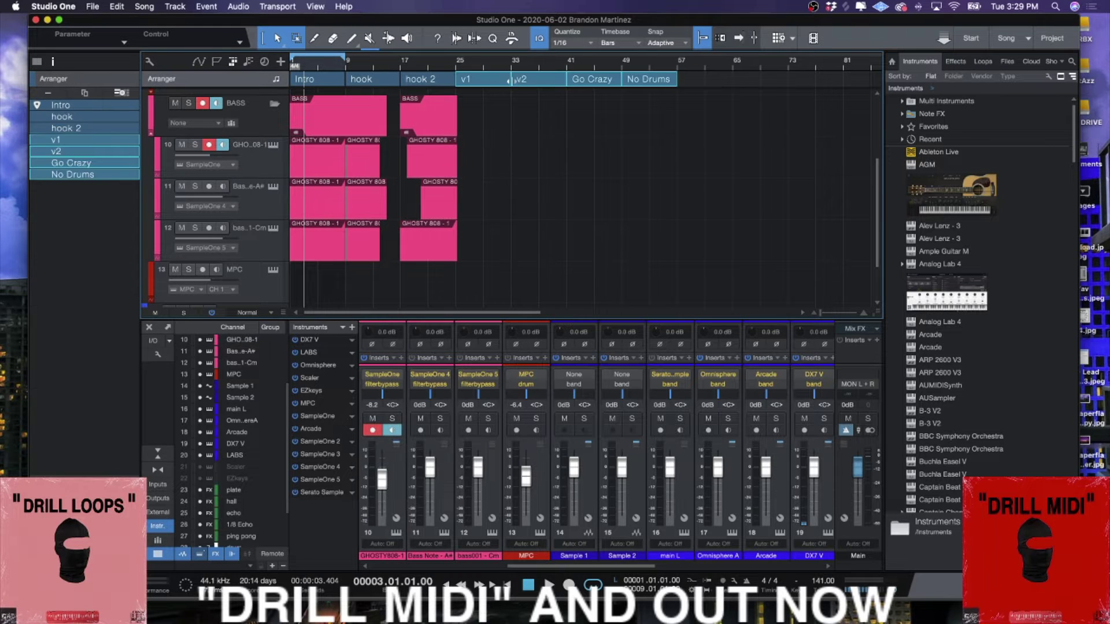
key("Delete")
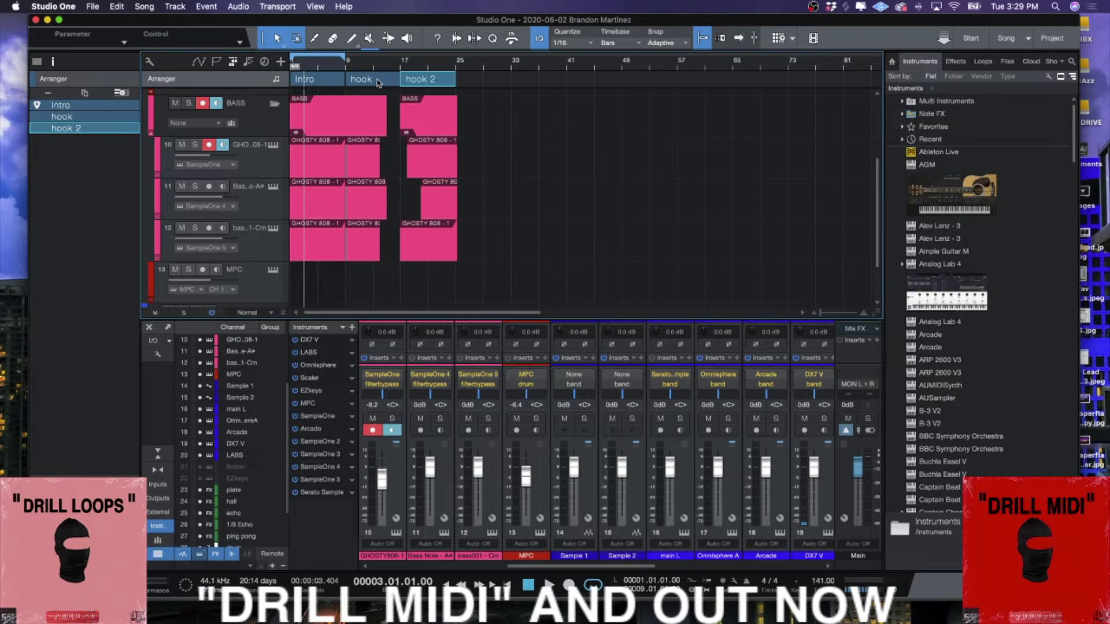
Copy hook sections to bars 25, 33 and 41 and an Intro section to the end.
left_click_drag(373, 84, 461, 82)
left_click_drag(312, 81, 514, 81)
left_click_drag(383, 82, 650, 81)
left_click(542, 83)
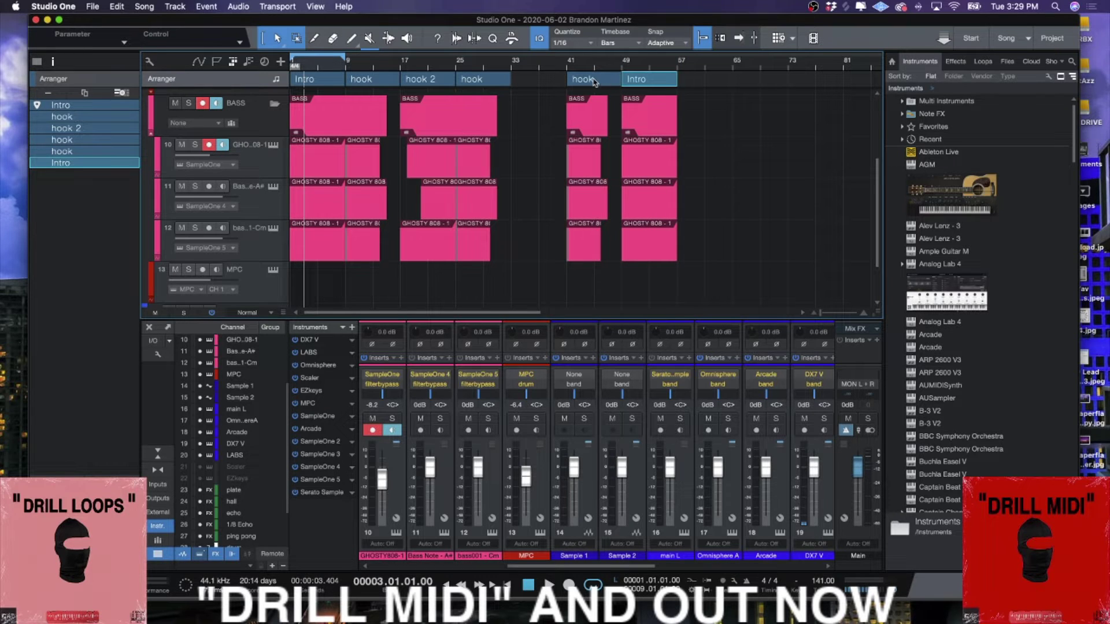
left_click_drag(594, 83, 533, 80)
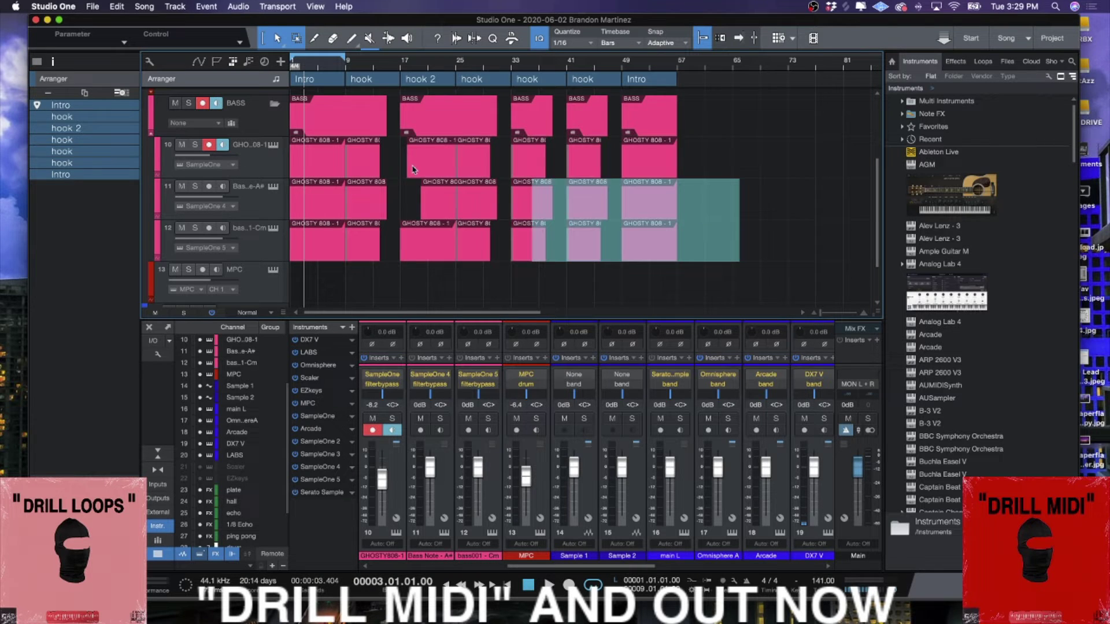
Delete all clips on tracks 10 to 12 and reopen the MPC instrument on track 13.
left_click_drag(414, 170, 315, 126)
key("Delete")
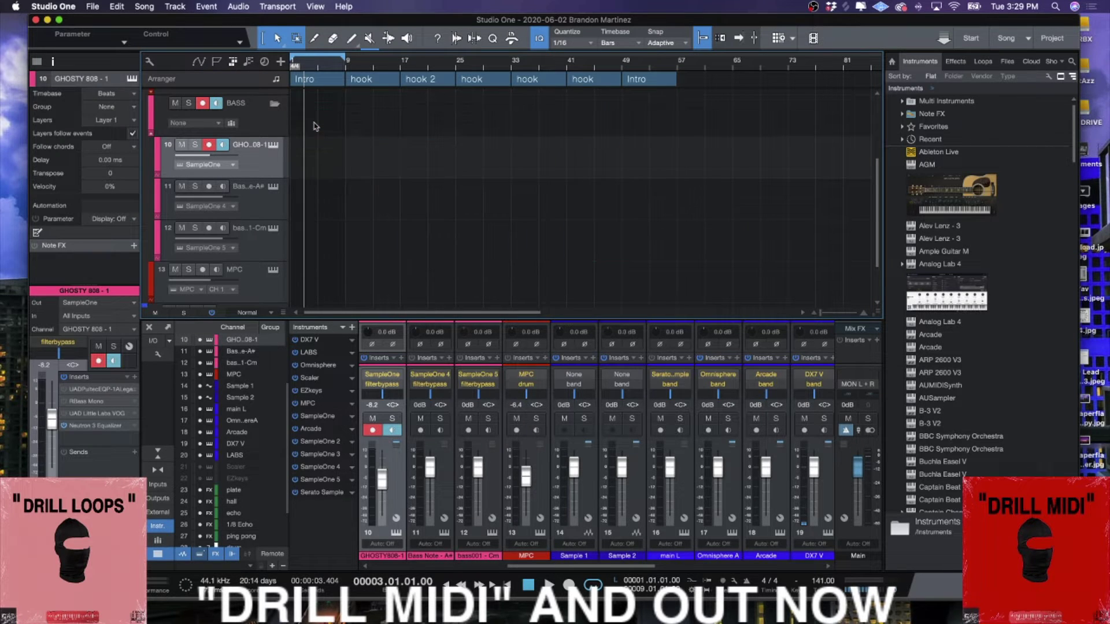
scroll(322, 200, "down", 2)
scroll(322, 200, "down", 1)
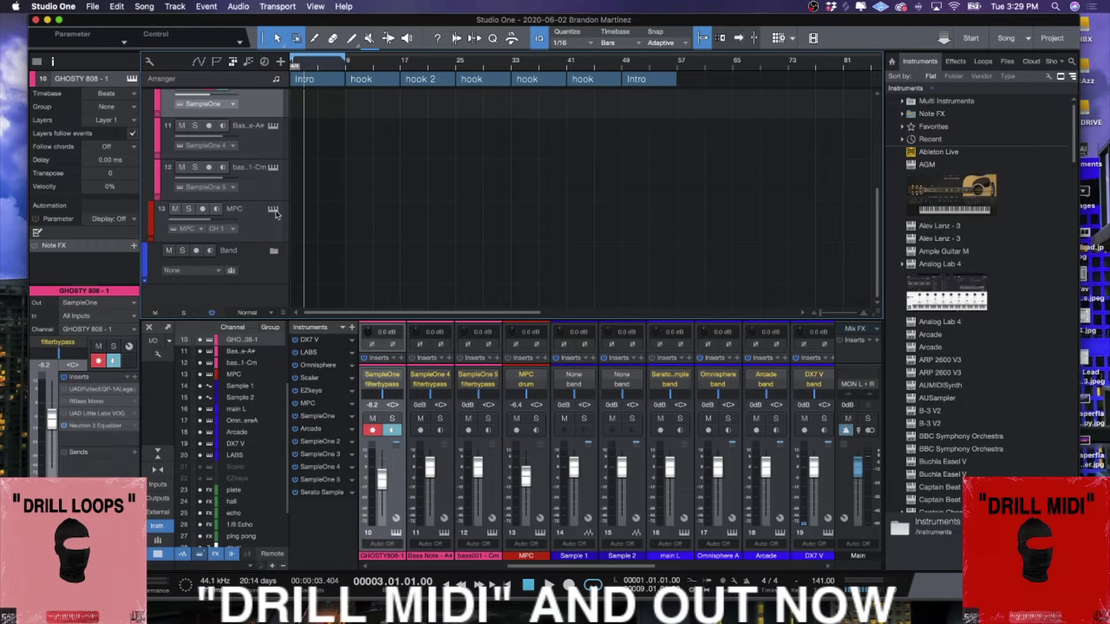
left_click(273, 211)
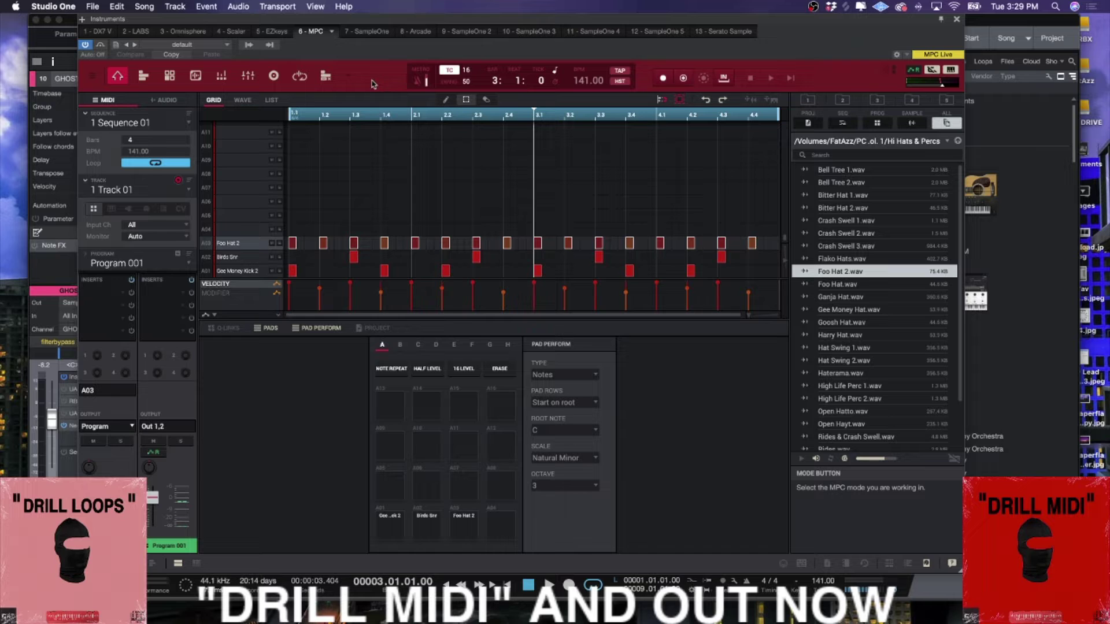
Switch to the second sequence and delete its Foo Hat 2 hi-hat notes.
left_click(352, 77)
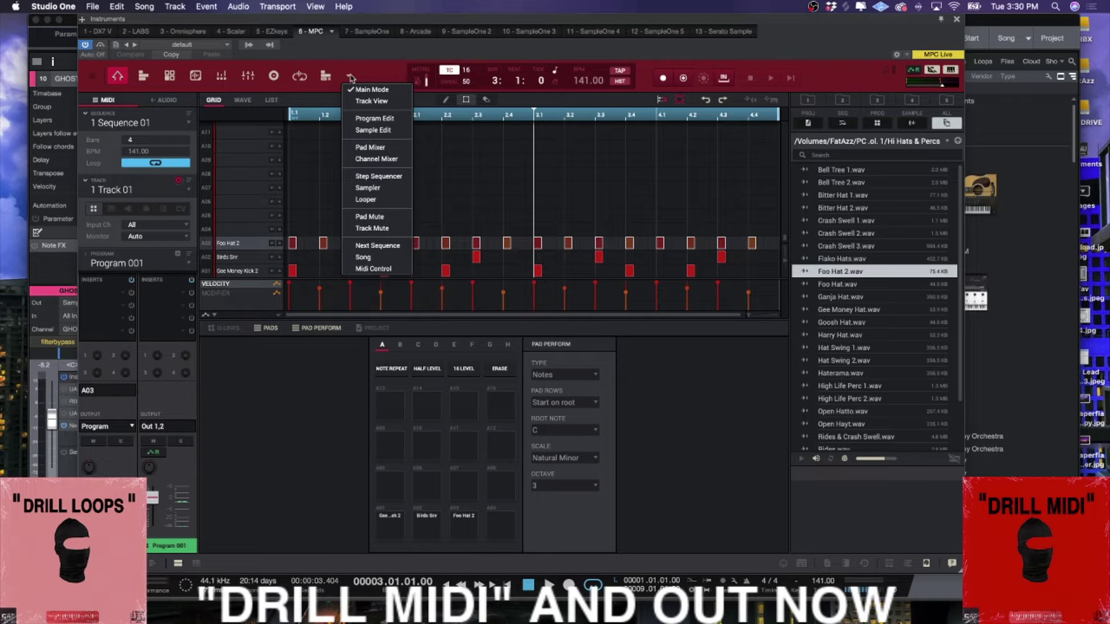
left_click(570, 229)
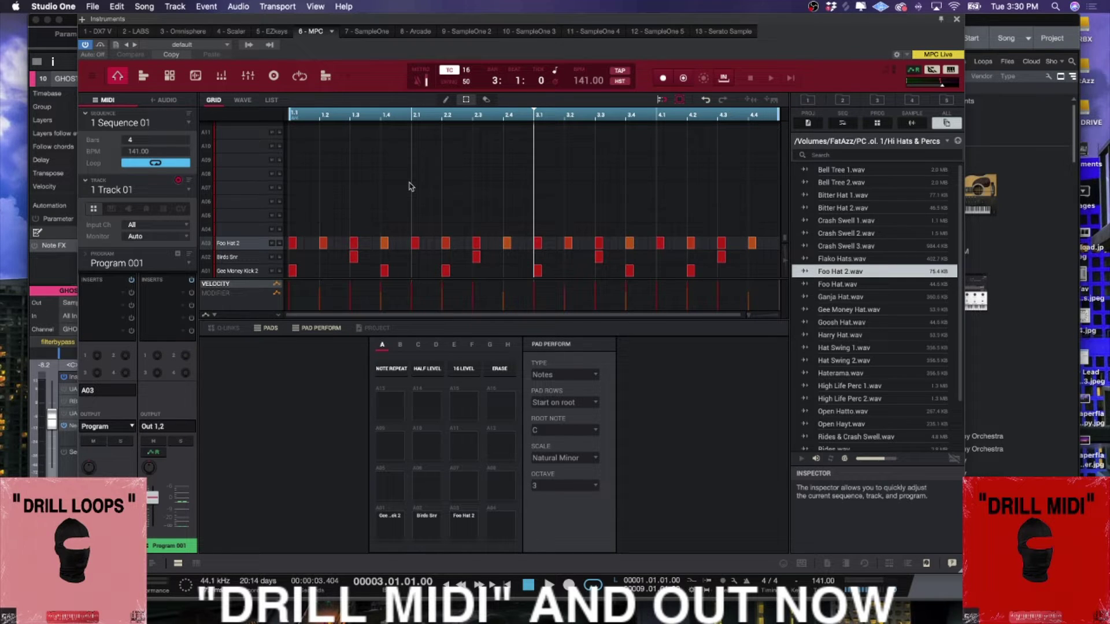
left_click(189, 124)
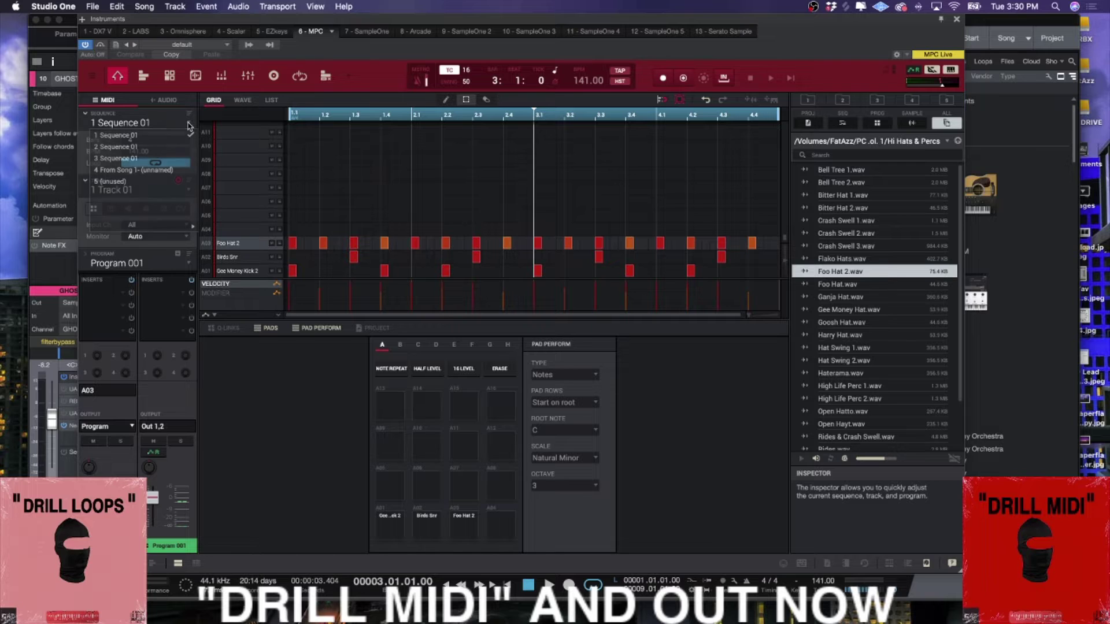
left_click(169, 147)
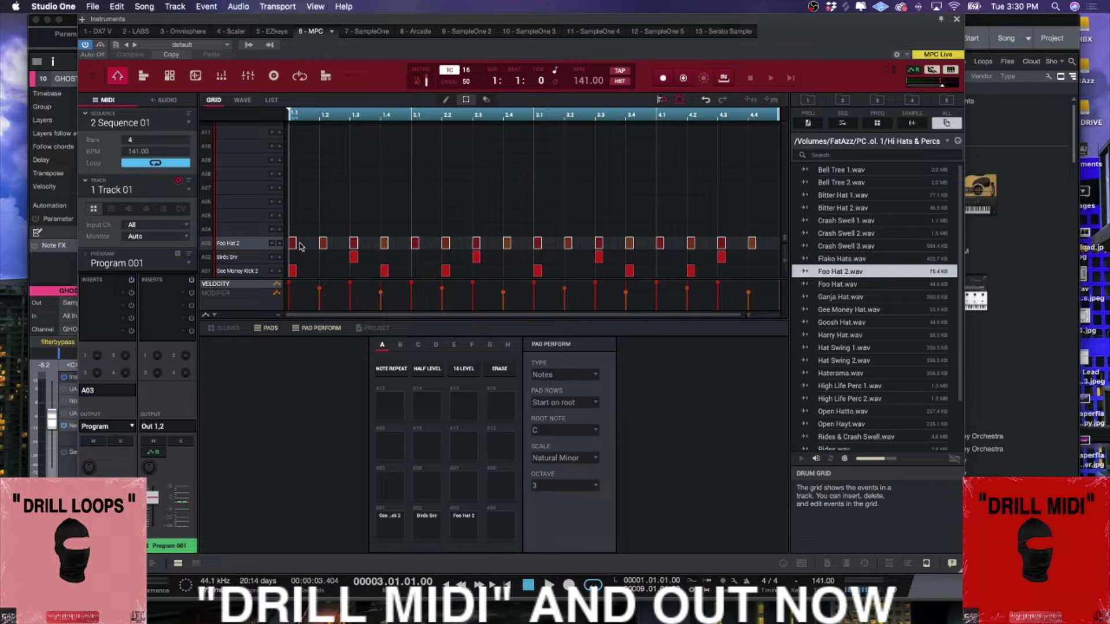
key("Delete")
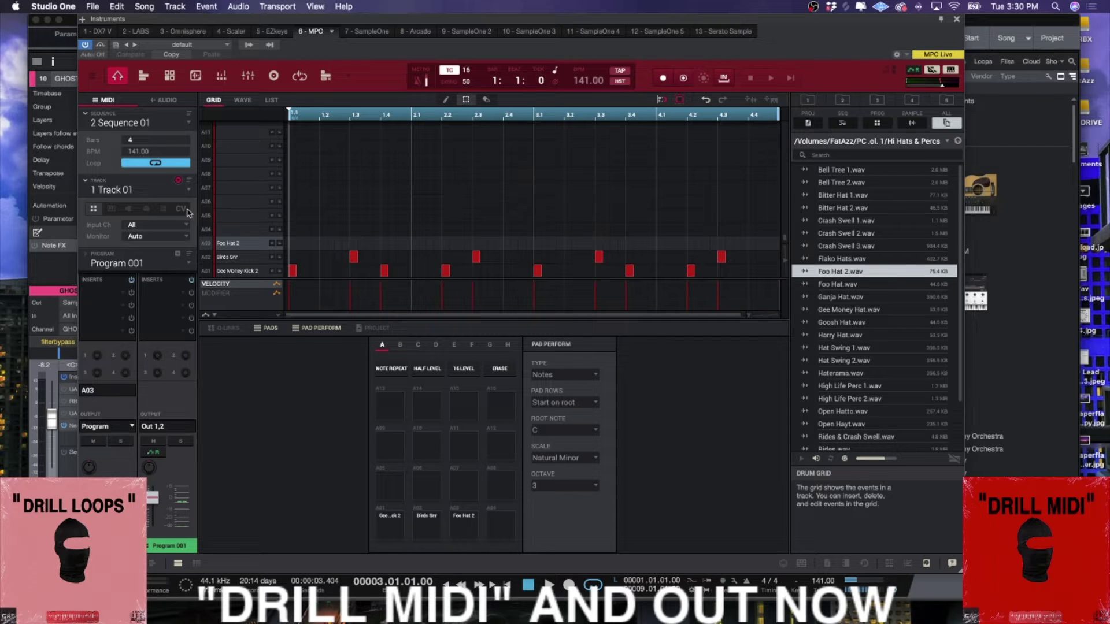
Switch to the third sequence and add four Birds Snr snare hits.
left_click(188, 124)
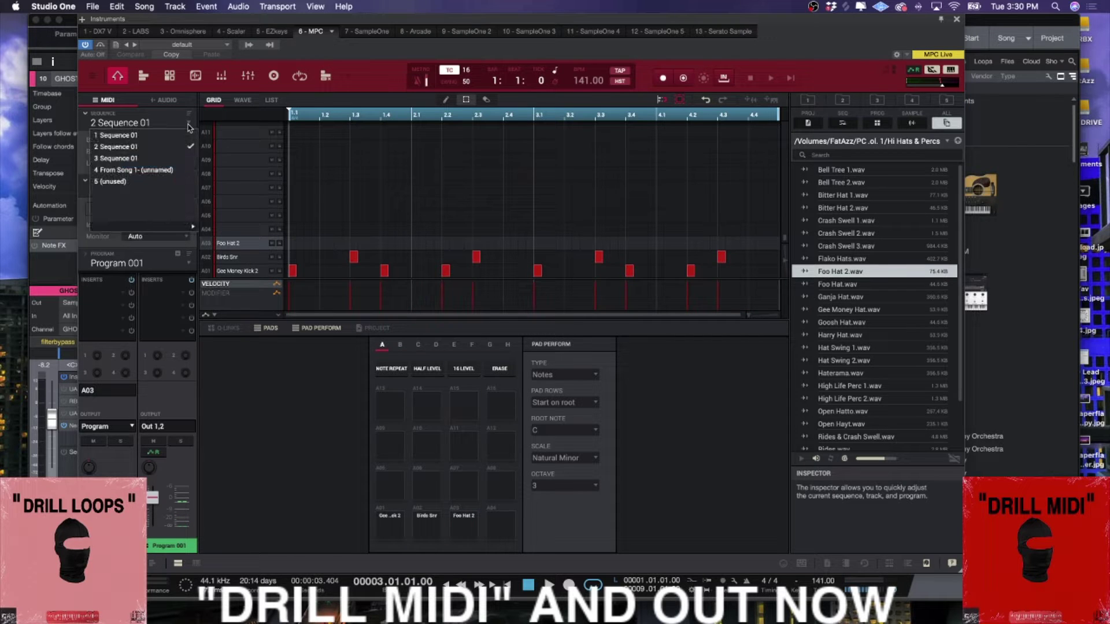
left_click(166, 158)
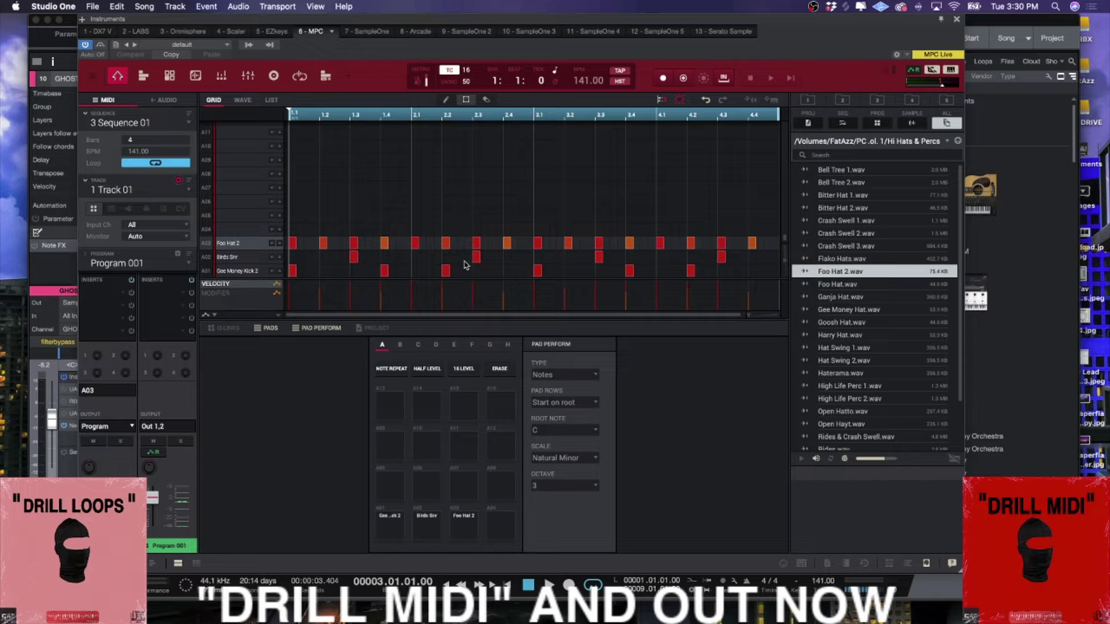
left_click(406, 258)
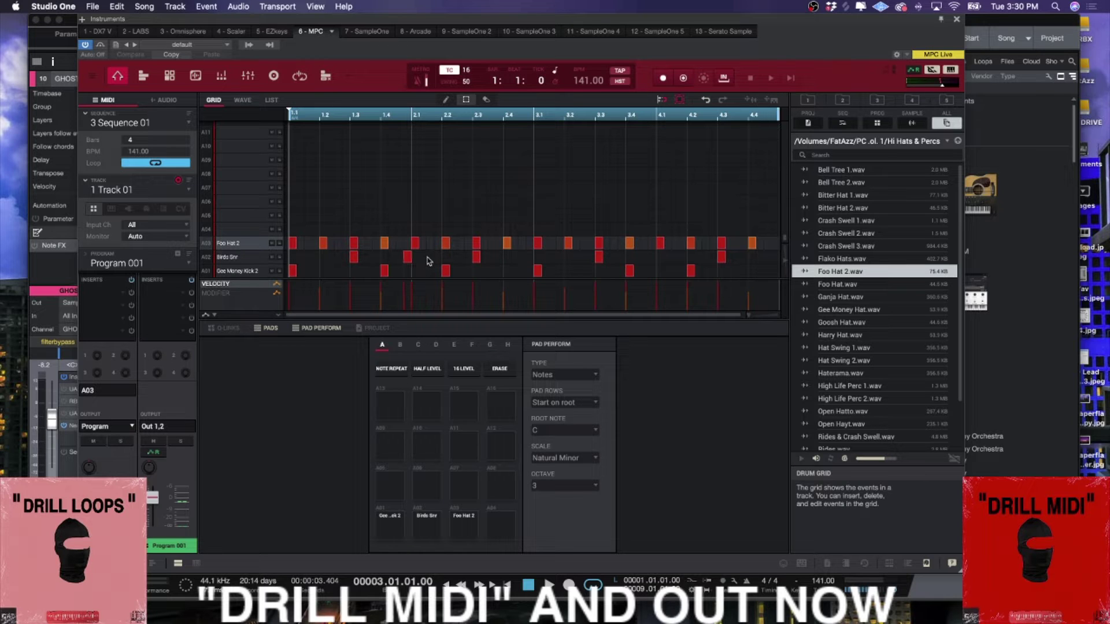
left_click(430, 258)
left_click(652, 258)
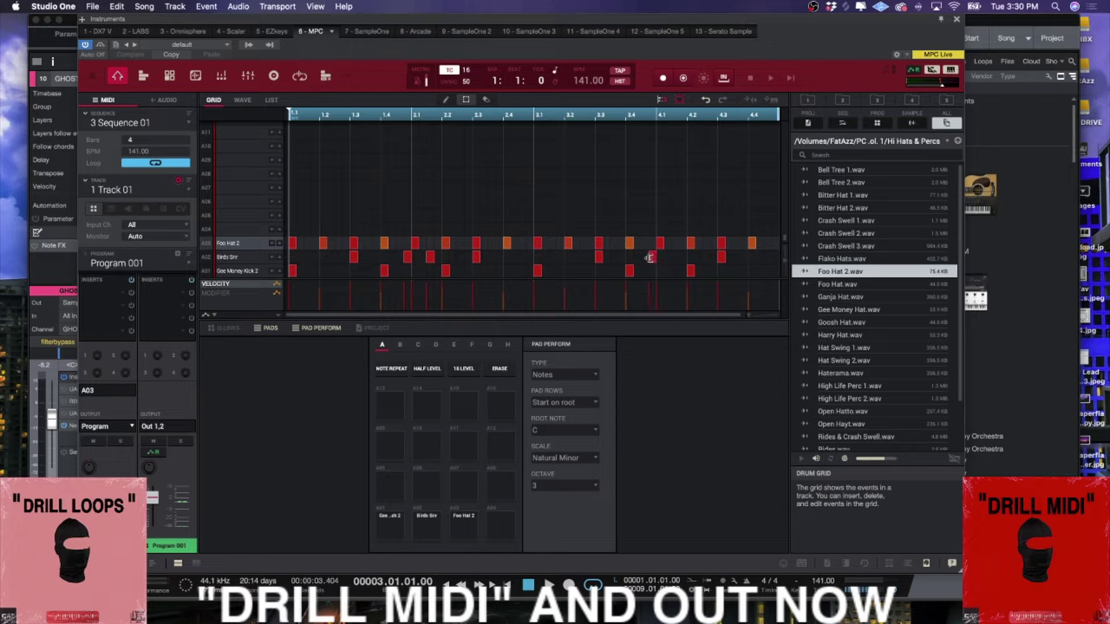
left_click(683, 258)
Play from the start, queue the second sequence then Sequence 01, and stop on Sequence 01.
key("Home")
key("space")
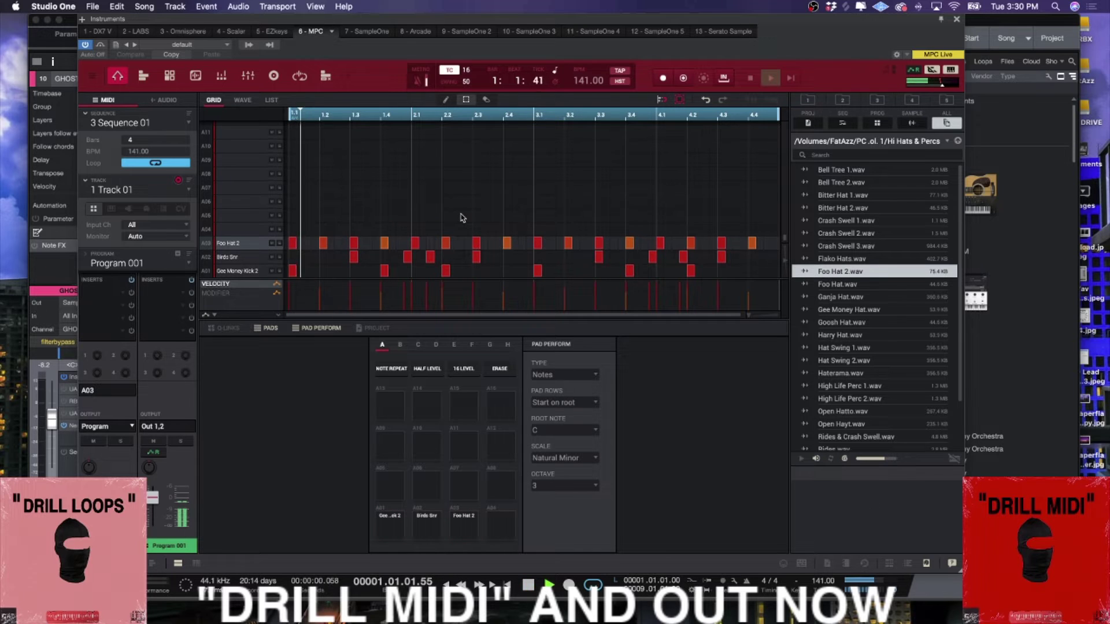
left_click(190, 123)
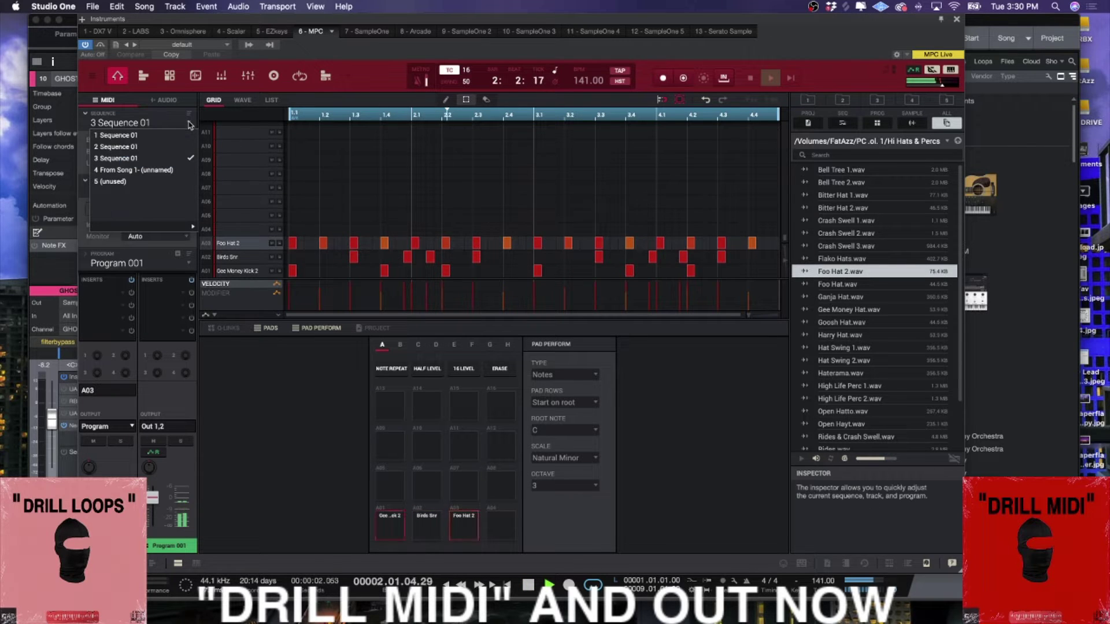
left_click(157, 150)
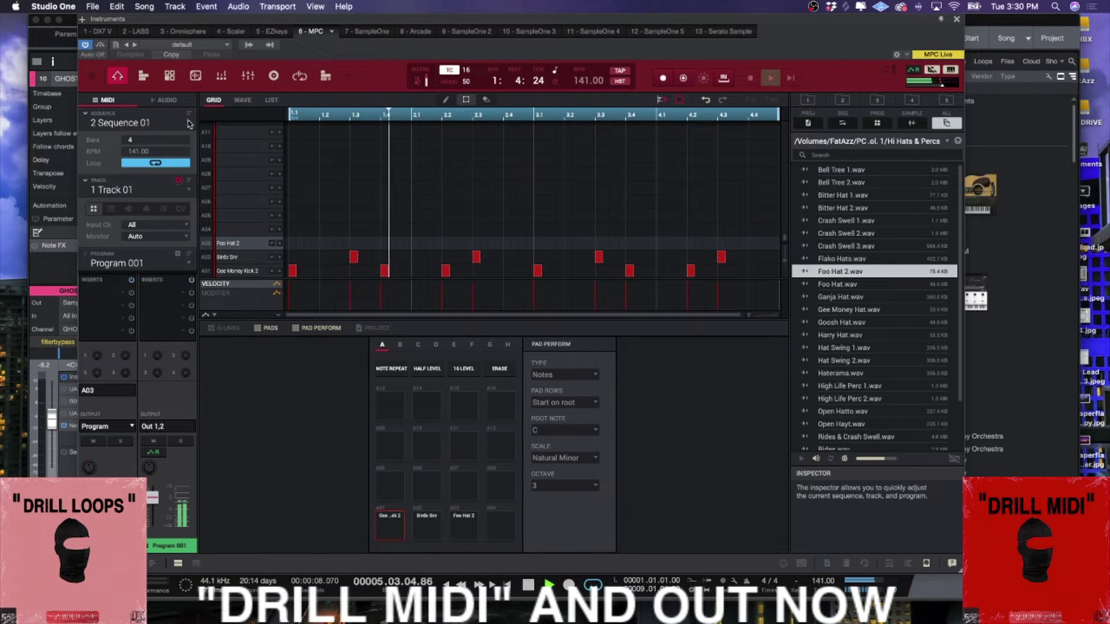
left_click(189, 124)
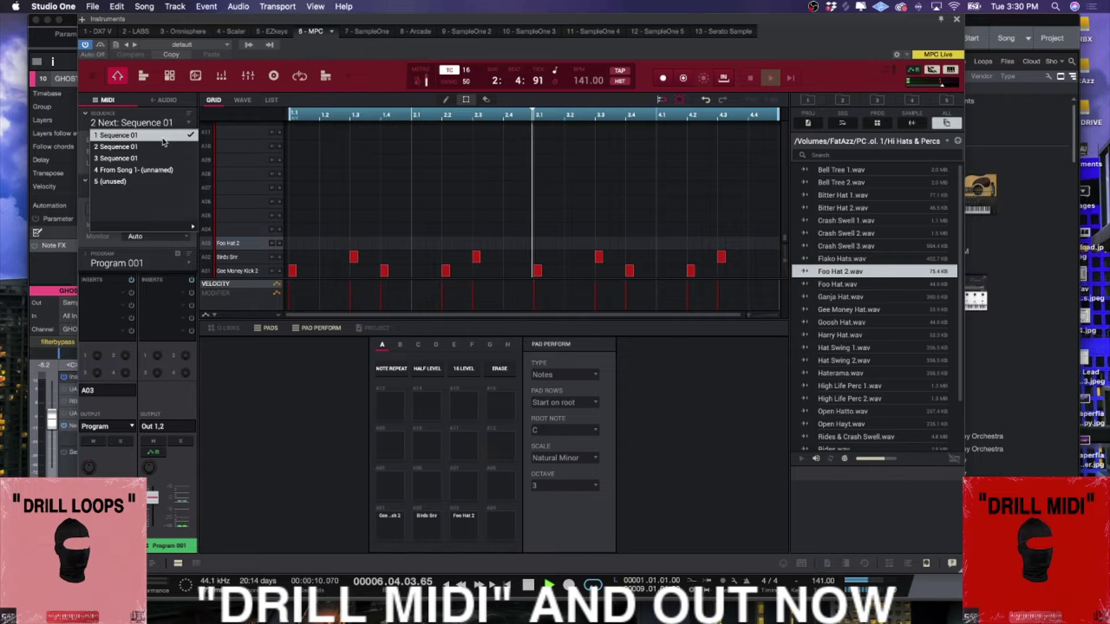
left_click(164, 137)
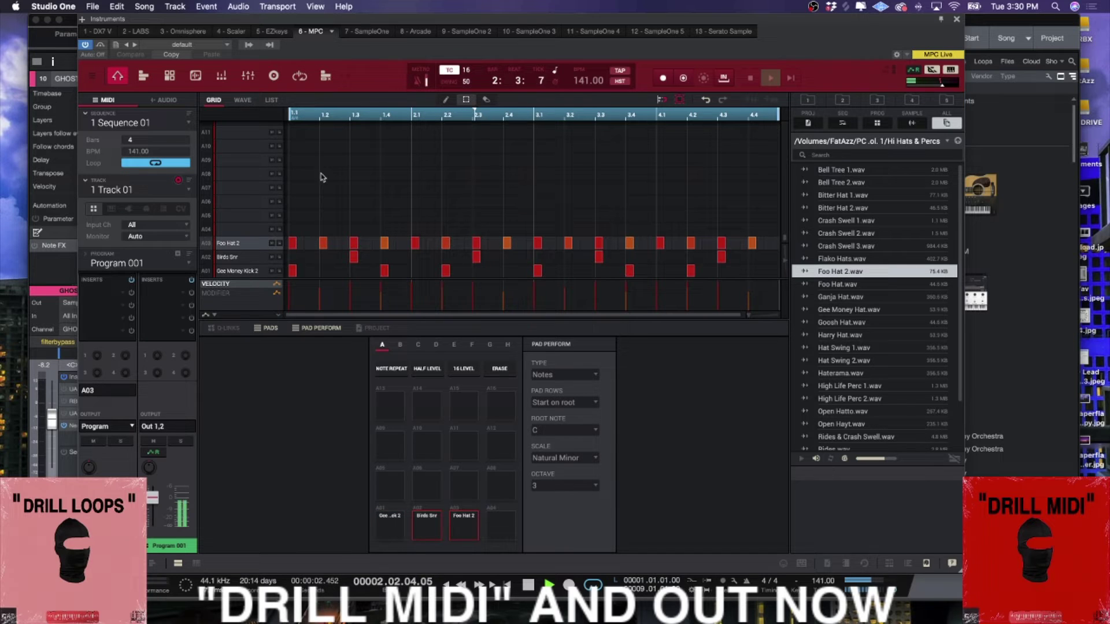
key("space")
left_click(123, 123)
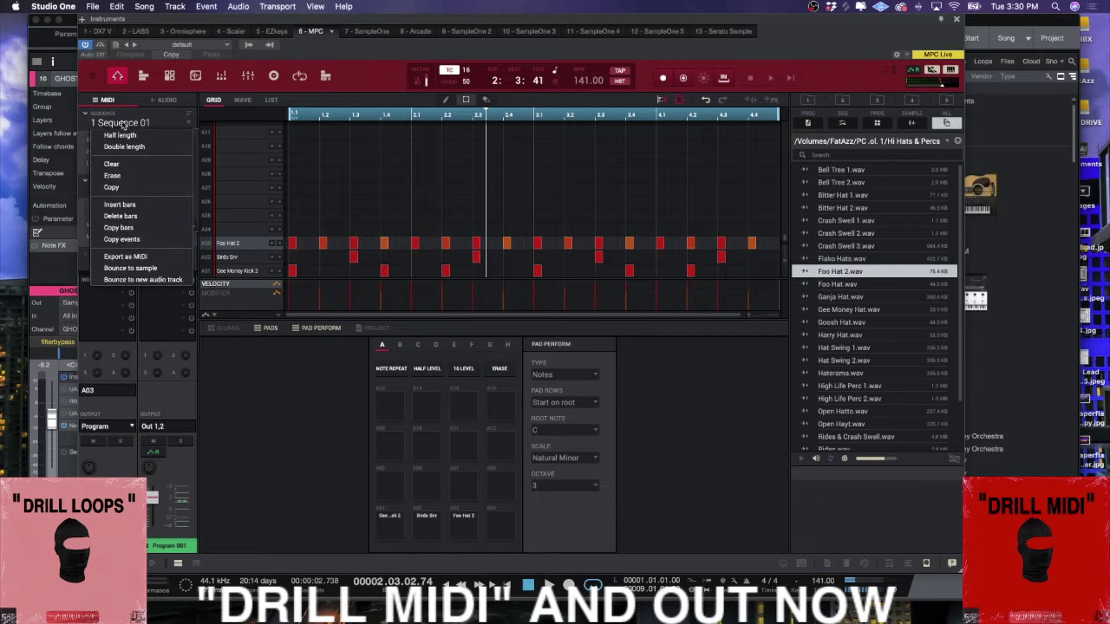
left_click(123, 122)
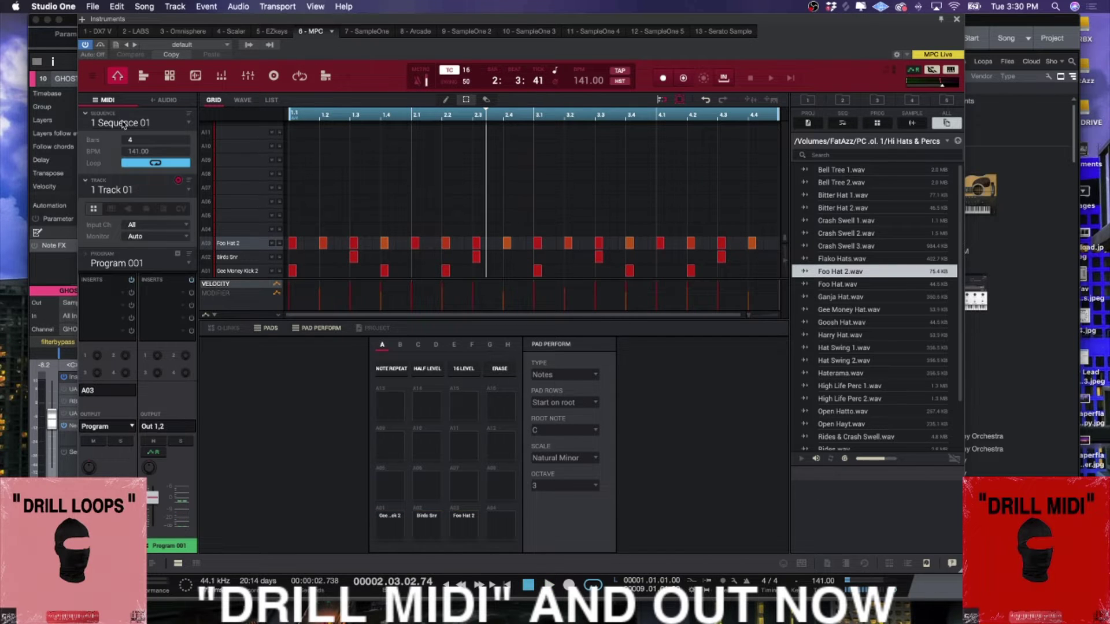
Set the MPC plugin to Song mode, showing the empty song list and four sequences.
left_click(352, 78)
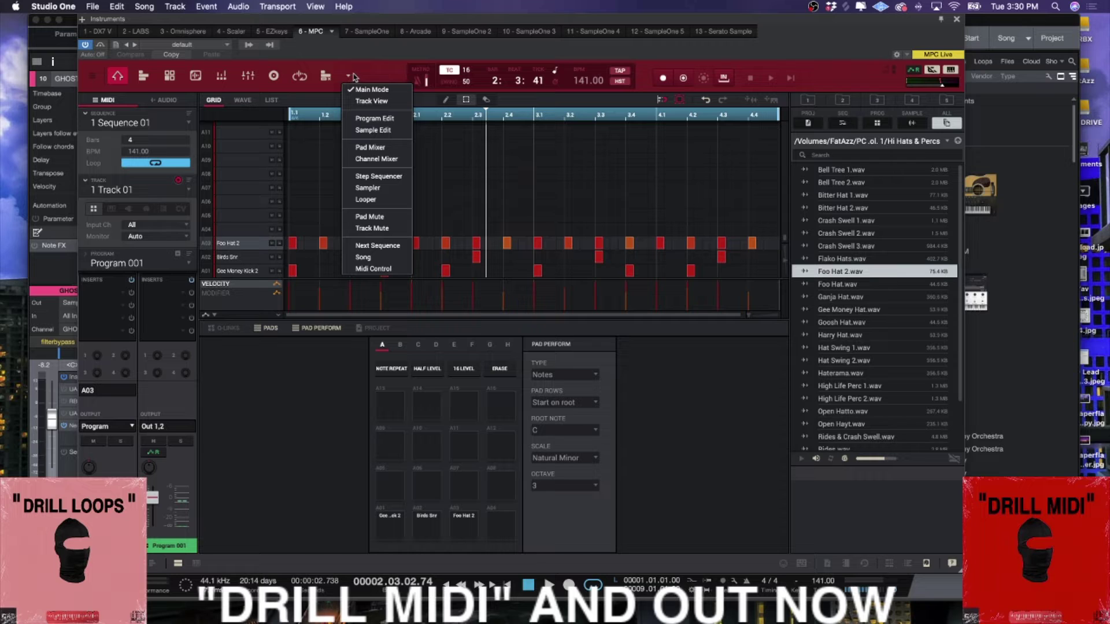
left_click(353, 76)
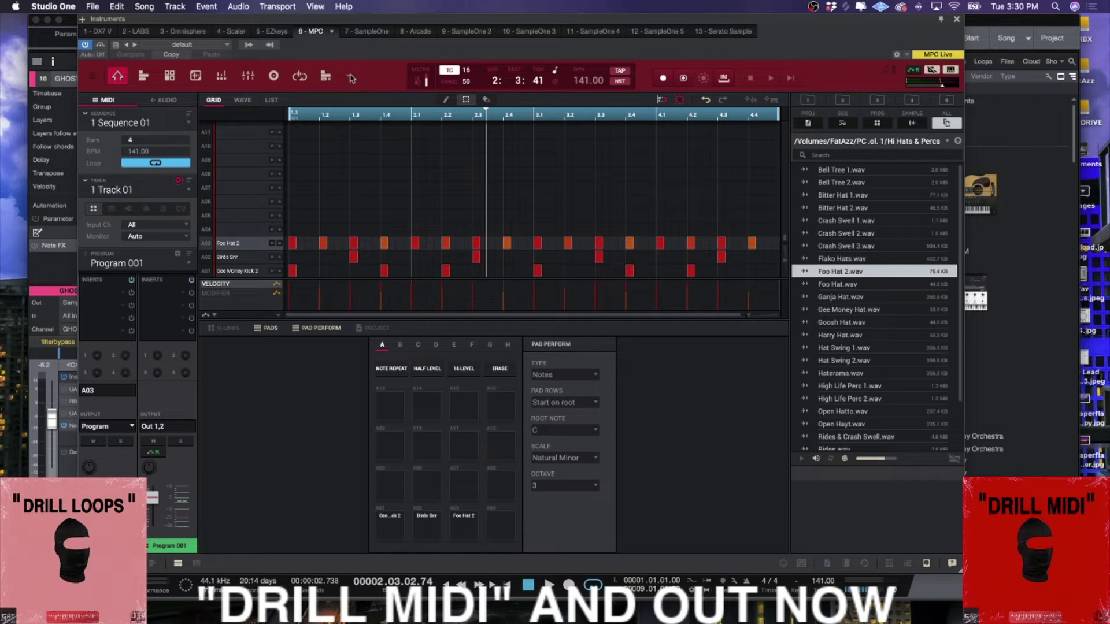
left_click(351, 78)
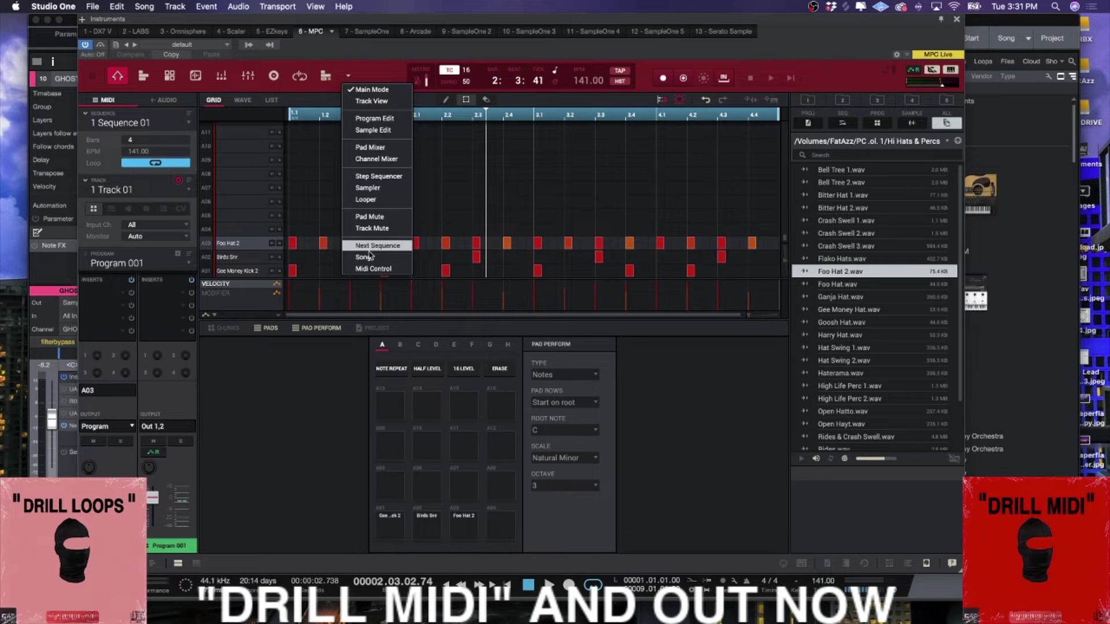
left_click(382, 176)
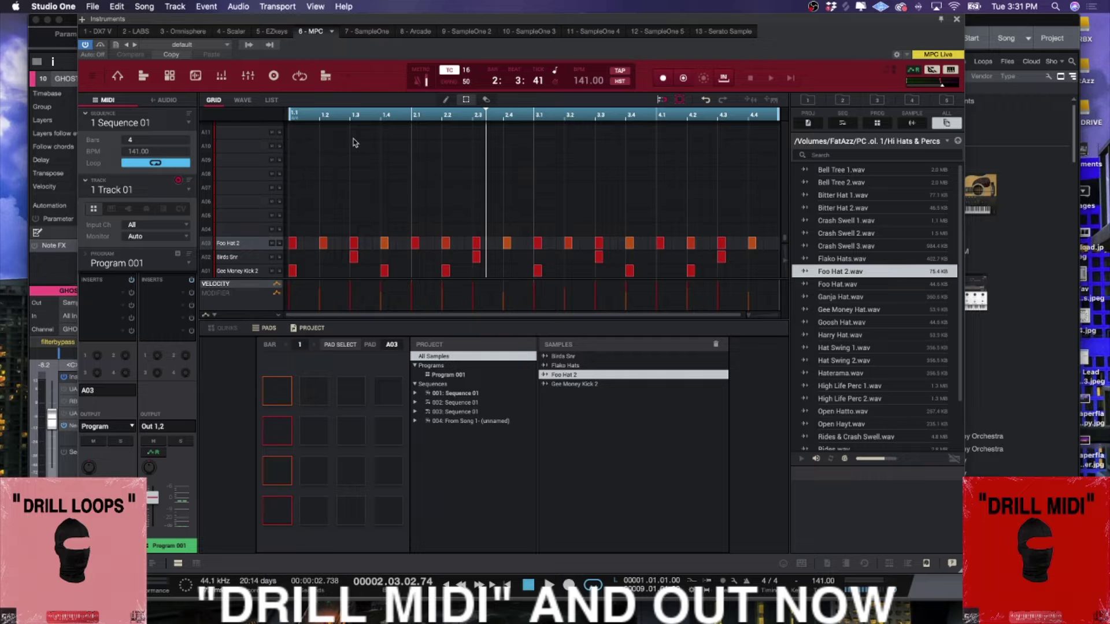
left_click(348, 78)
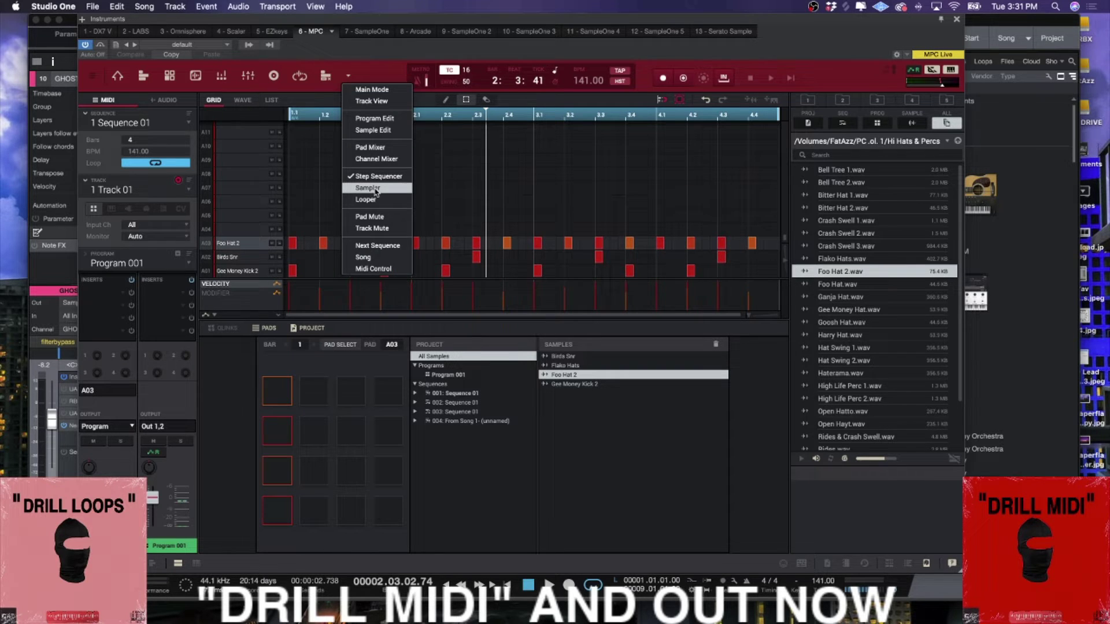
left_click(390, 257)
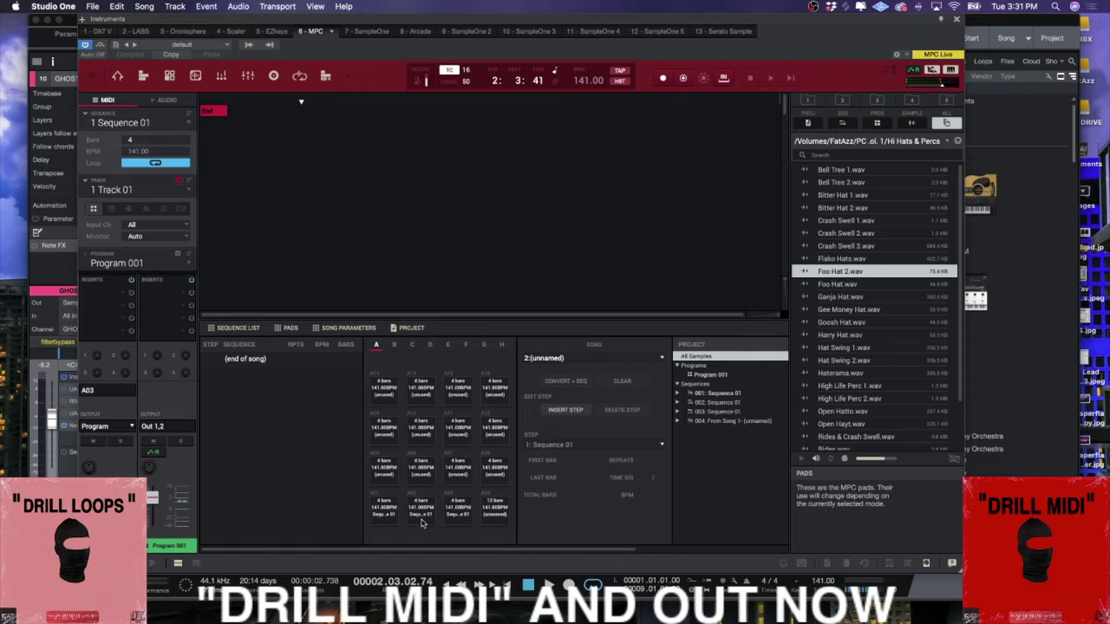
Fill the Sequence List with Sequence 01 then sequence 3 twice, three 4-bar steps.
left_click_drag(384, 513, 260, 384)
left_click_drag(392, 491, 259, 405)
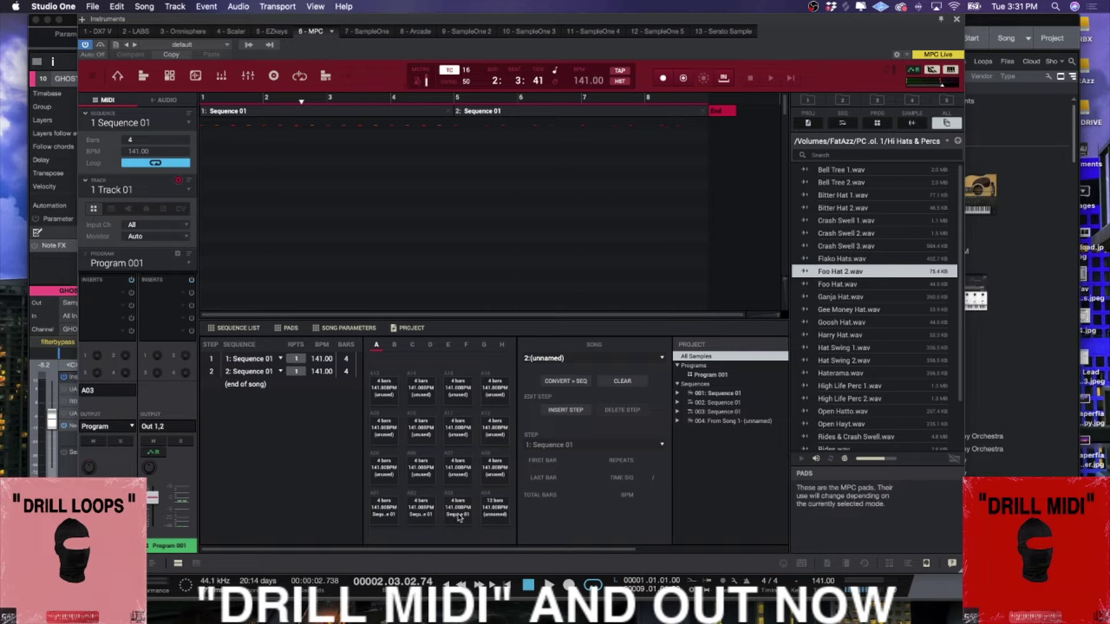
left_click_drag(455, 512, 264, 399)
left_click_drag(453, 517, 256, 388)
left_click_drag(457, 511, 296, 394)
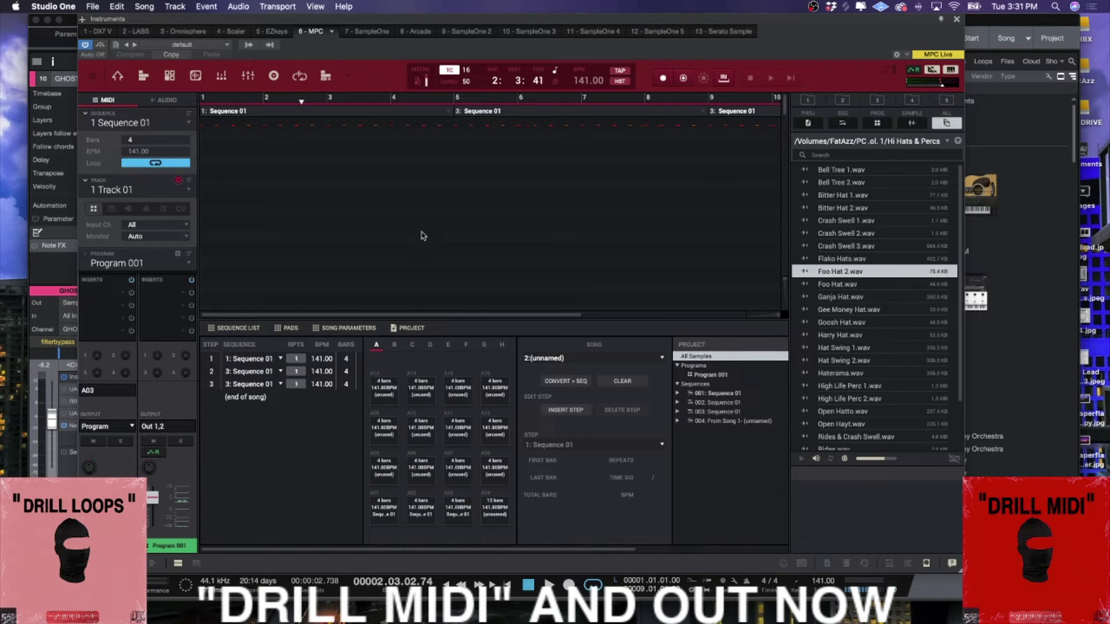
scroll(236, 129, "right", 5)
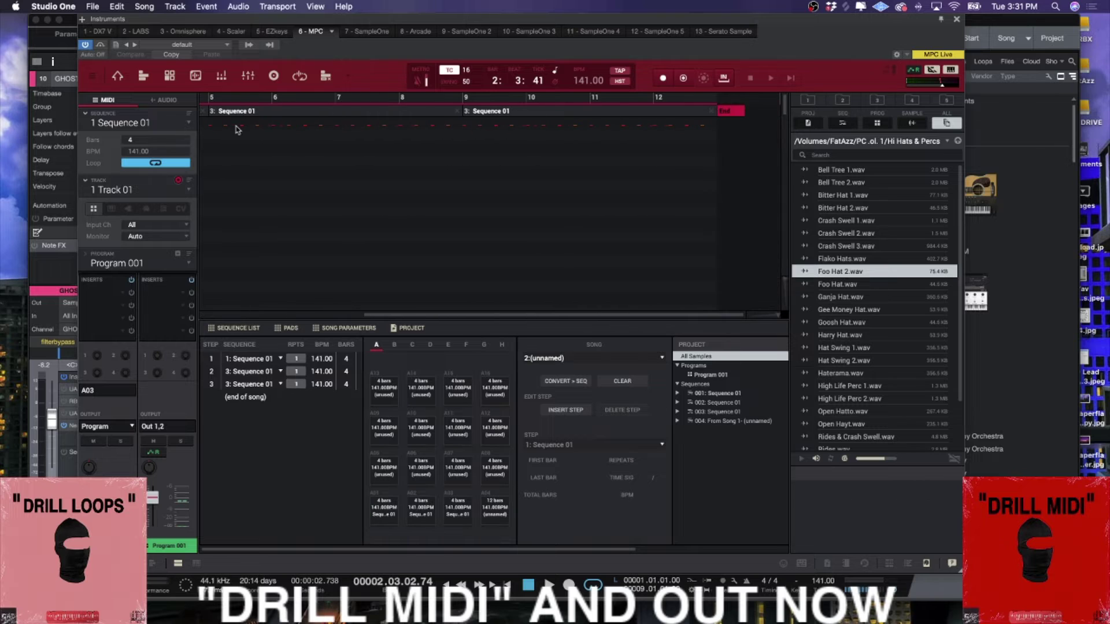
scroll(531, 132, "left", 5)
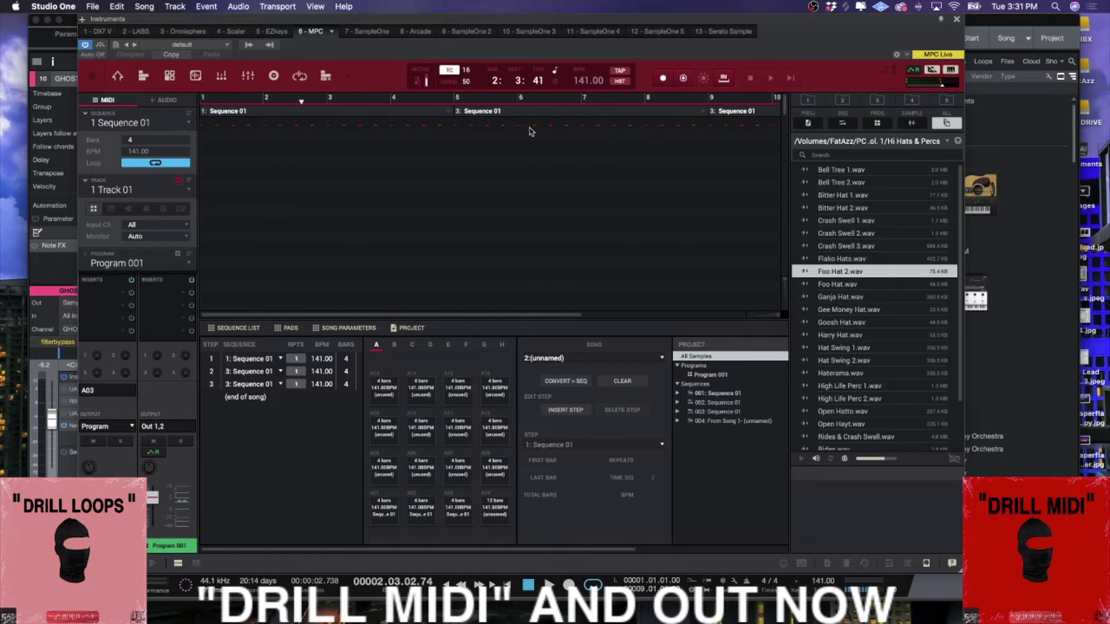
scroll(531, 132, "right", 5)
scroll(531, 131, "left", 5)
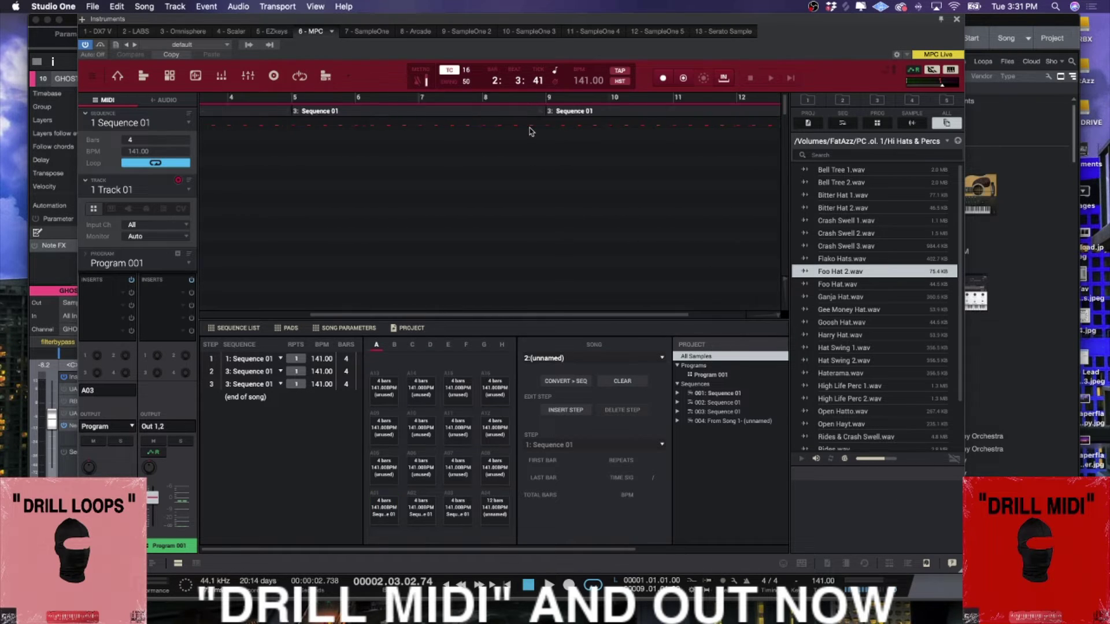
scroll(531, 131, "right", 5)
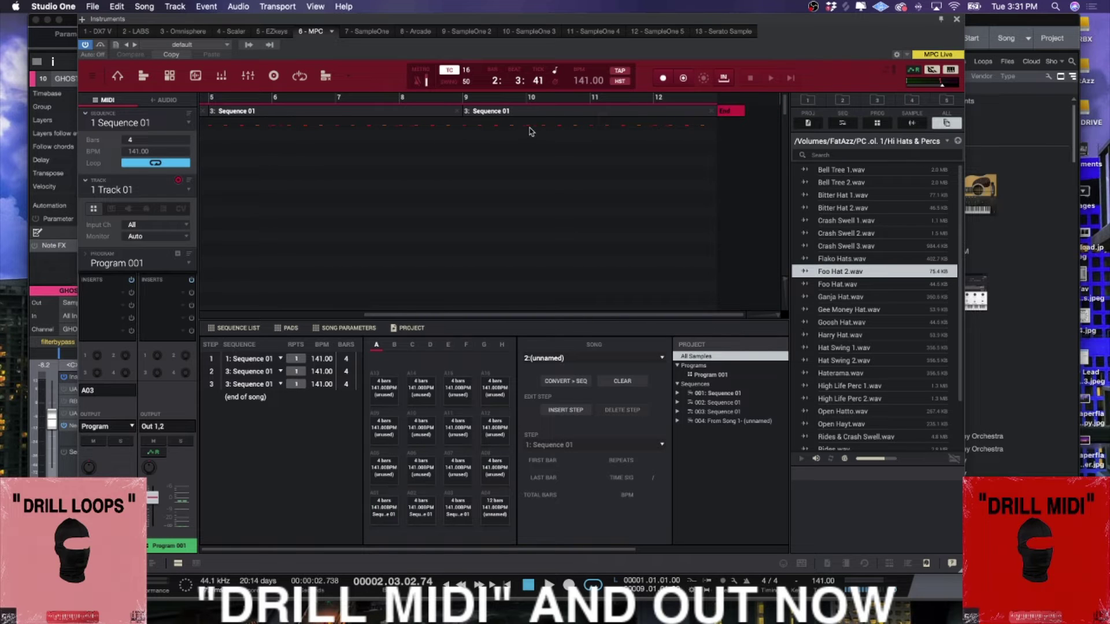
scroll(531, 131, "left", 5)
scroll(531, 132, "right", 5)
scroll(289, 131, "left", 5)
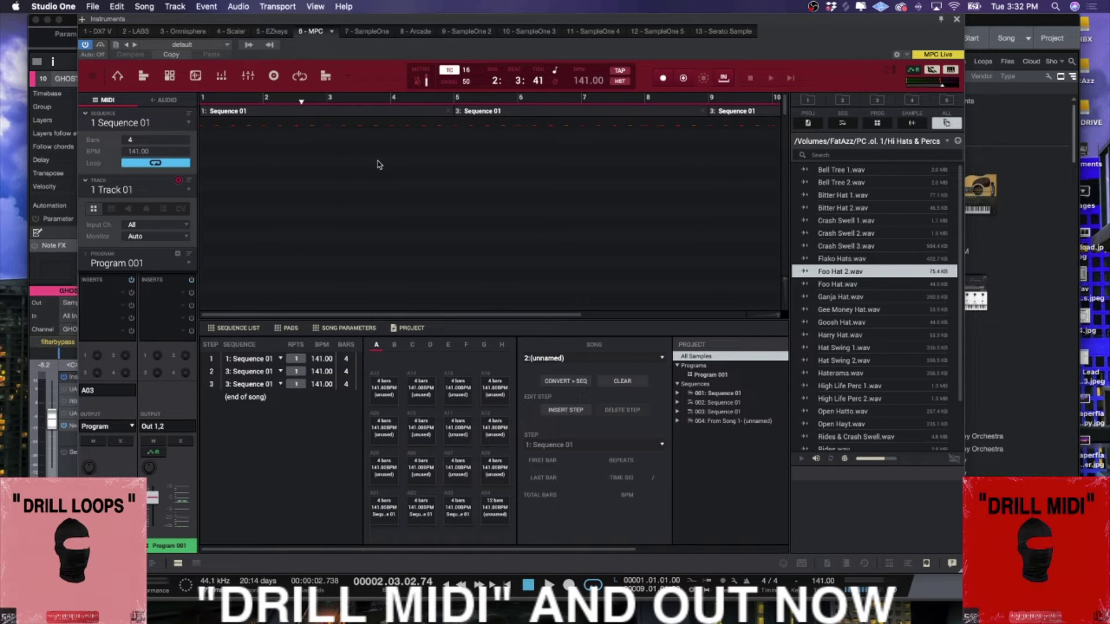
scroll(385, 162, "right", 2)
scroll(387, 161, "right", 2)
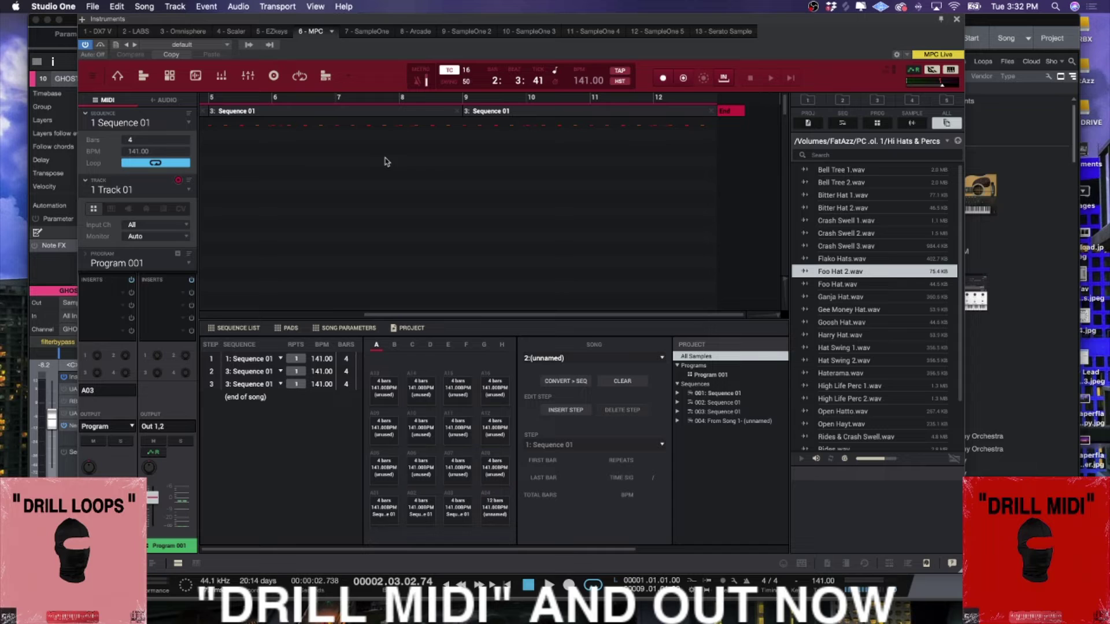
Convert the song into sequence 5 (From Song 2) including muted tracks, then clear the song list.
left_click(563, 382)
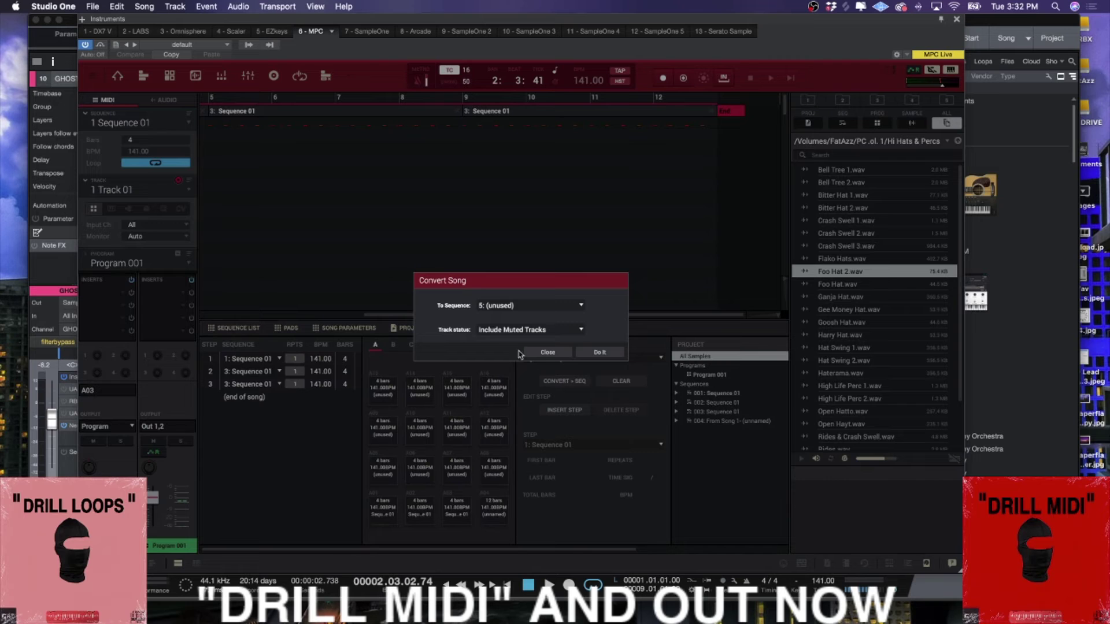
left_click(528, 309)
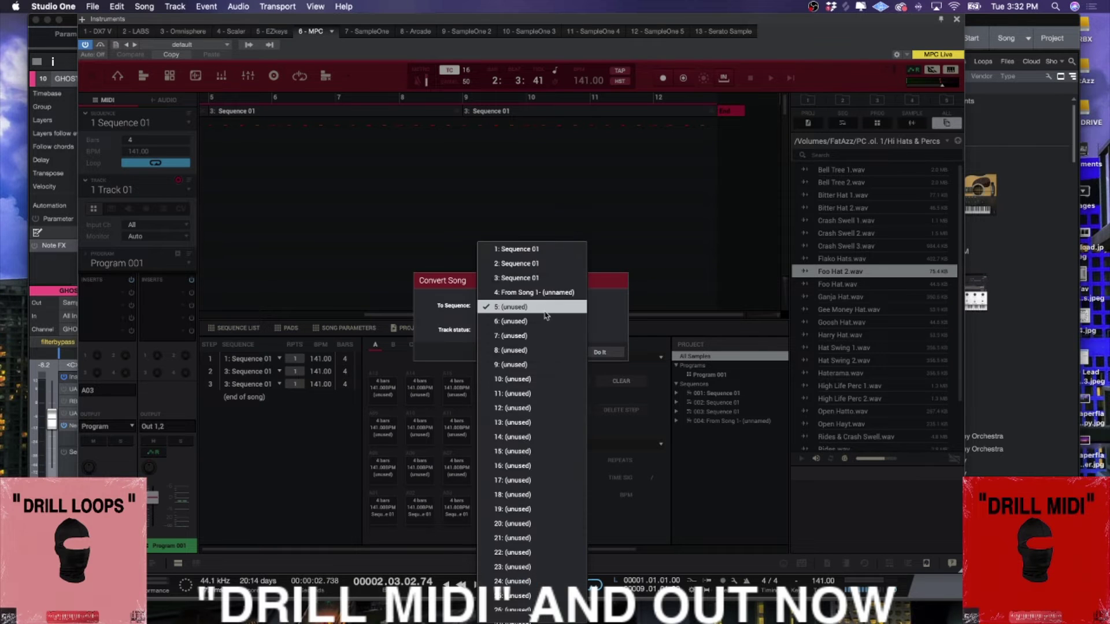
left_click(523, 307)
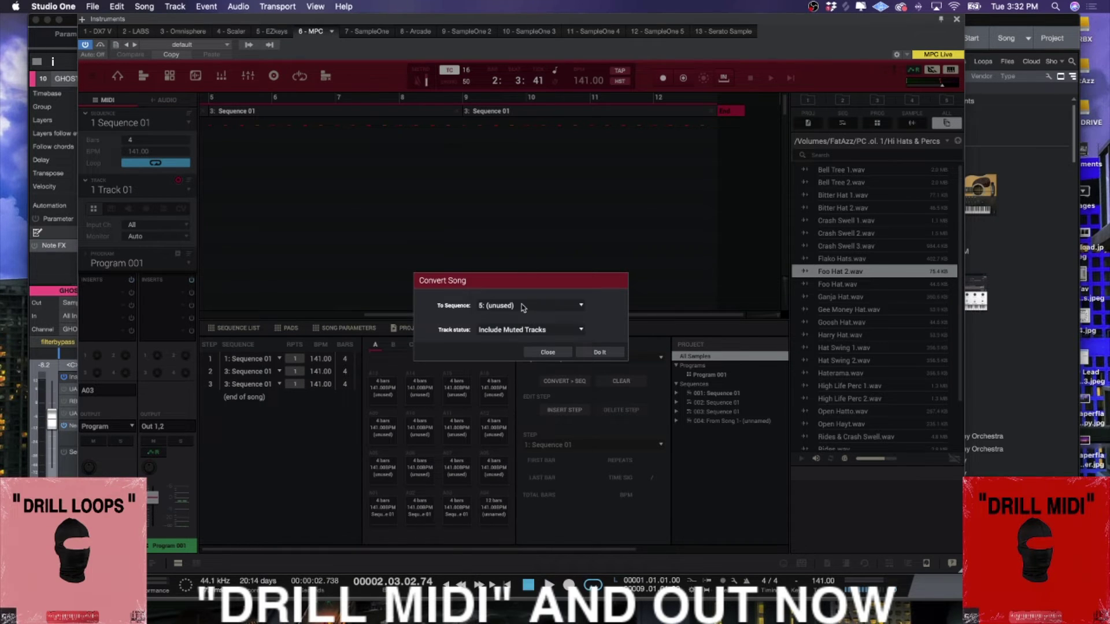
left_click(596, 354)
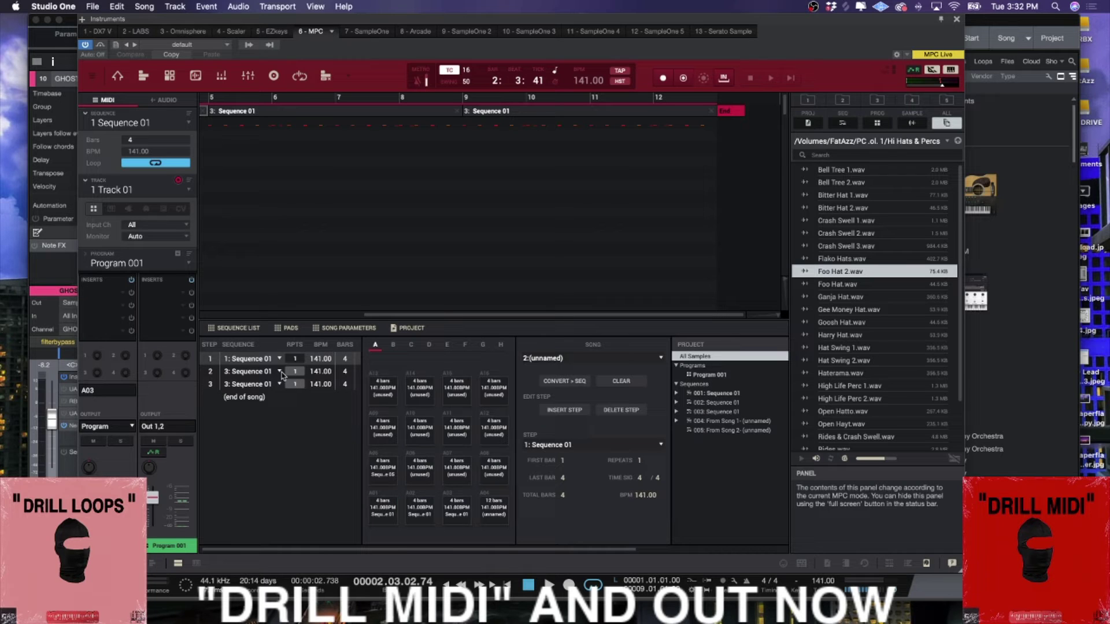
key("Delete")
key("Delete")
key("Delete")
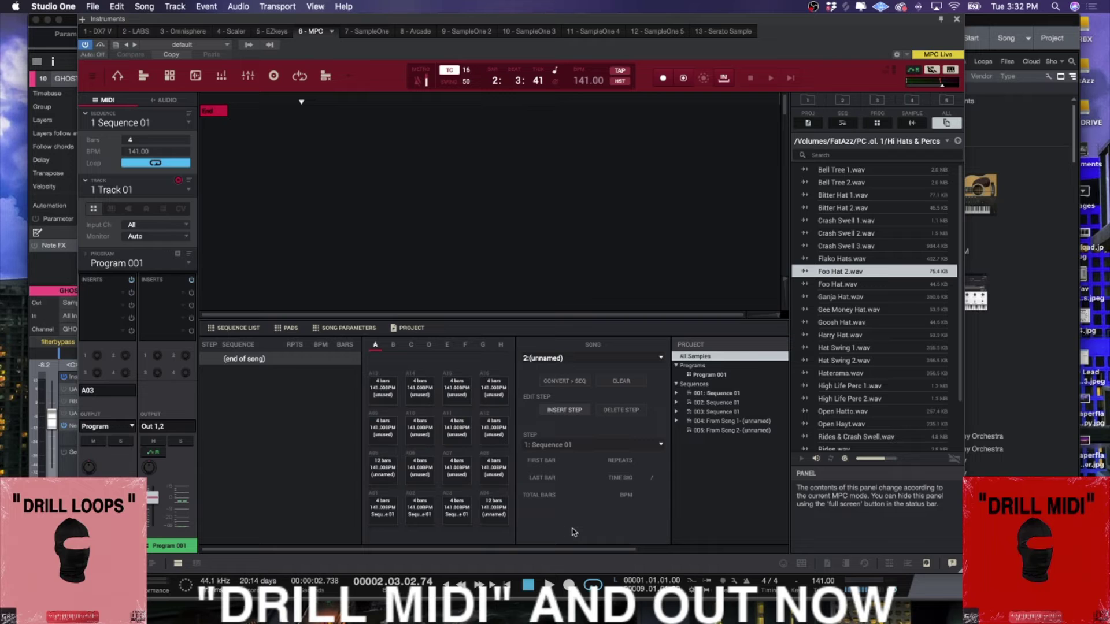
Drag pad A05 (From Song 2, 12 bars) into the empty Sequence List as the song's only step.
left_click_drag(382, 478, 237, 400)
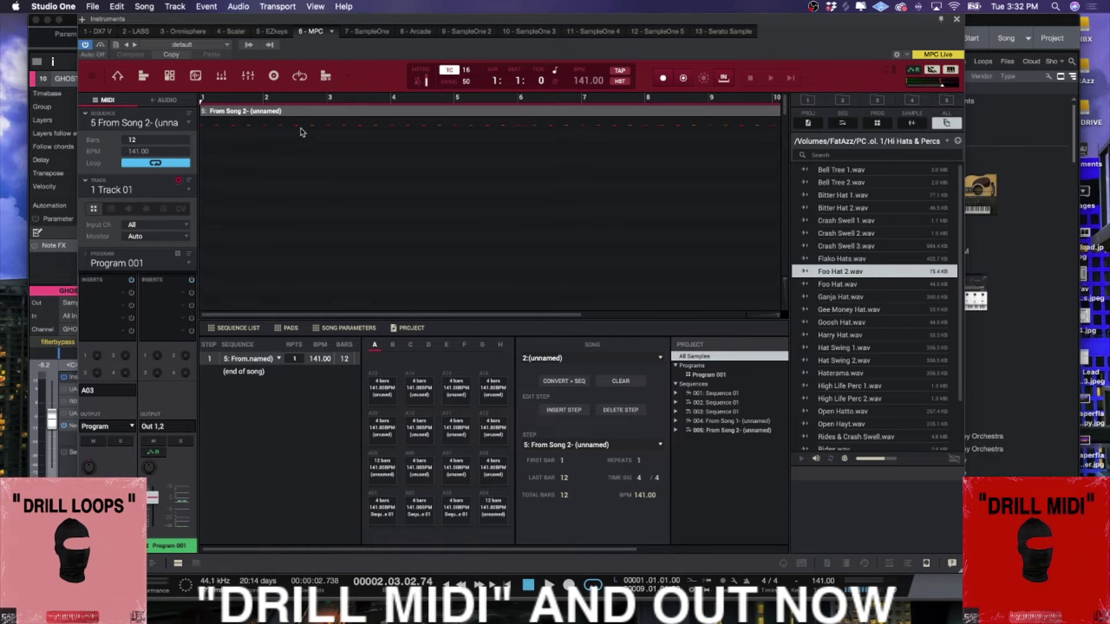
scroll(521, 126, "right", 3)
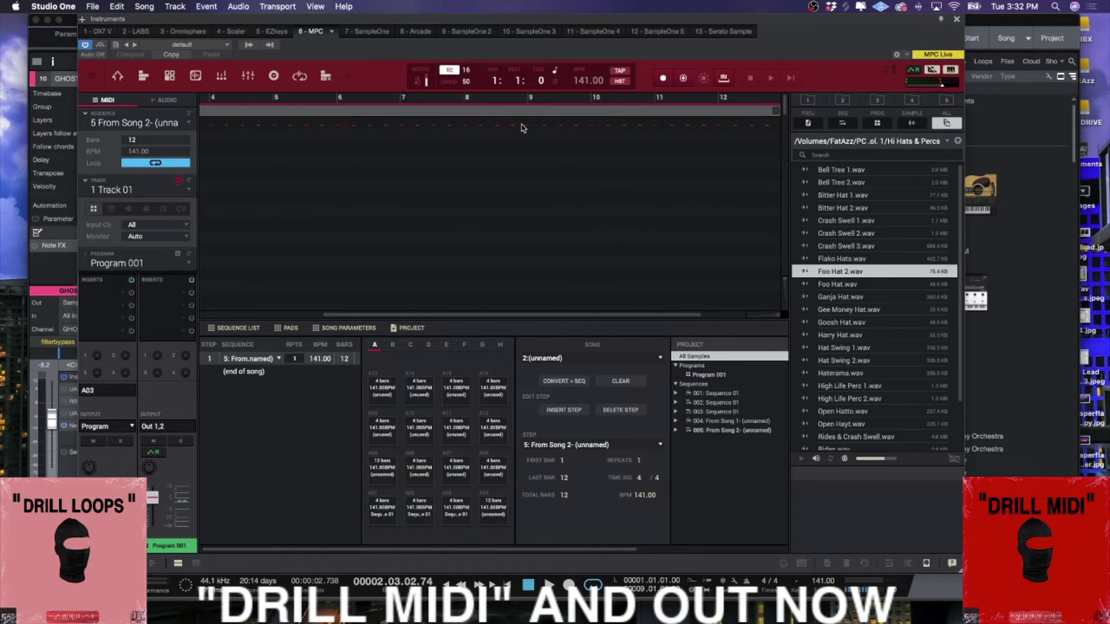
scroll(522, 126, "left", 3)
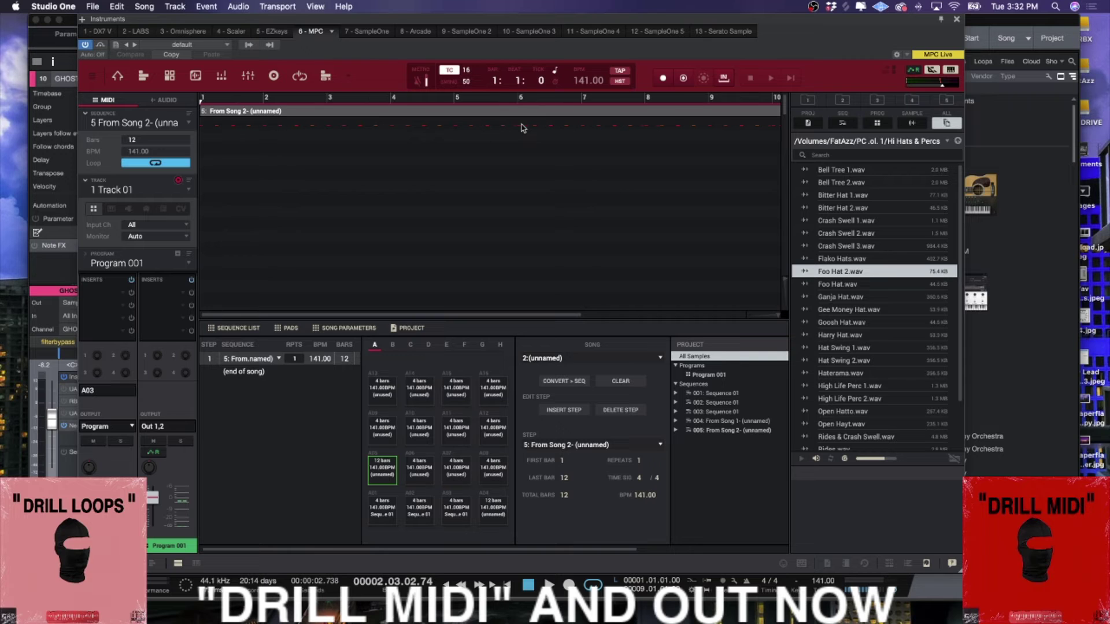
Return to Main Mode and scroll across the 12-bar hat, snare and kick pattern of From Song 2.
left_click(122, 77)
scroll(439, 165, "right", 5)
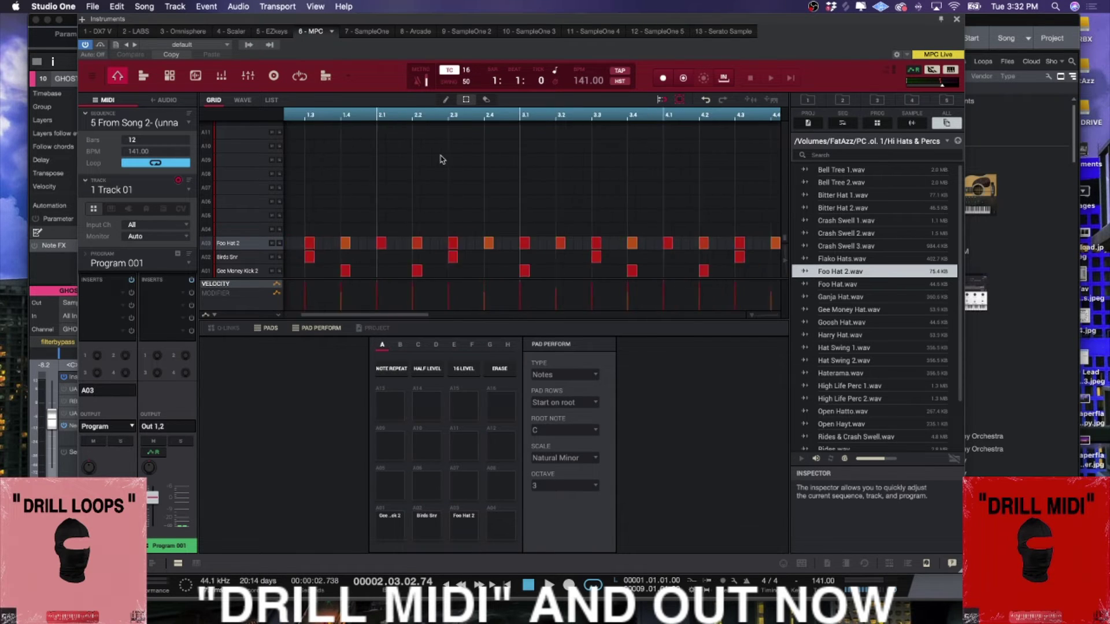
scroll(440, 159, "right", 6)
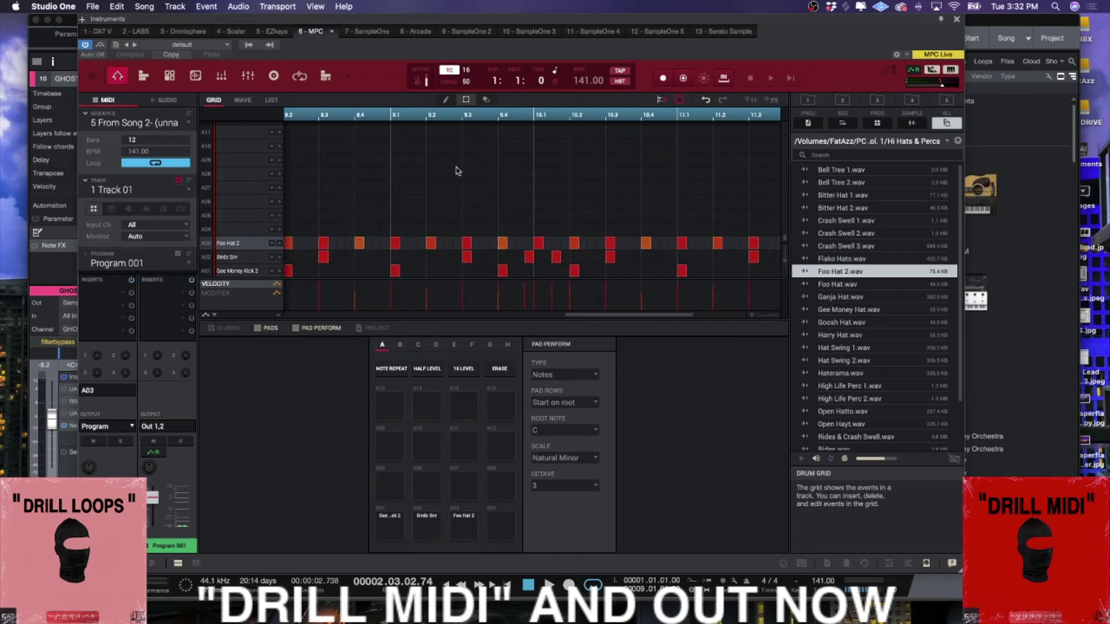
scroll(653, 265, "left", 6)
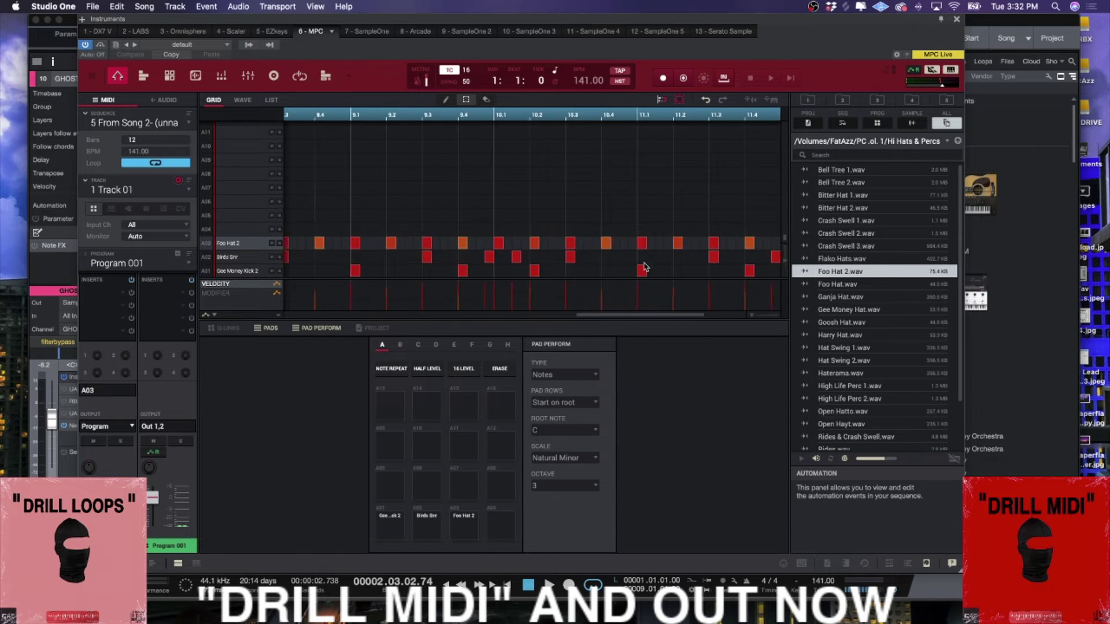
scroll(642, 265, "left", 6)
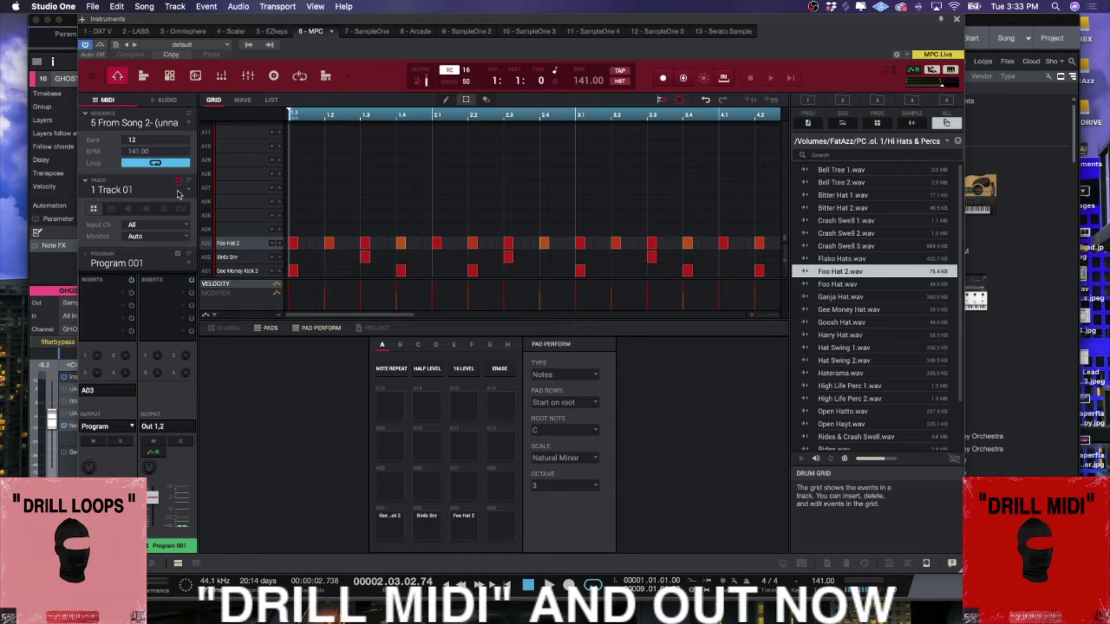
Explode sequence 5 into per-pad tracks via Edit > Track > Explode and select Track 05: Gee Money Kick 2.
left_click(92, 75)
mouse_move(116, 118)
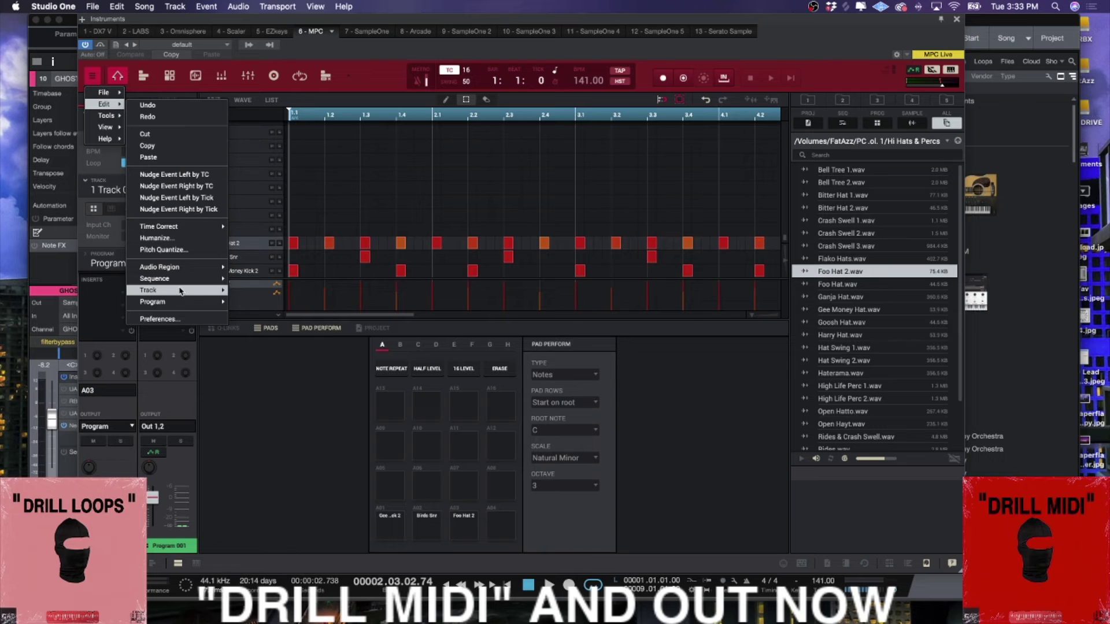
mouse_move(181, 291)
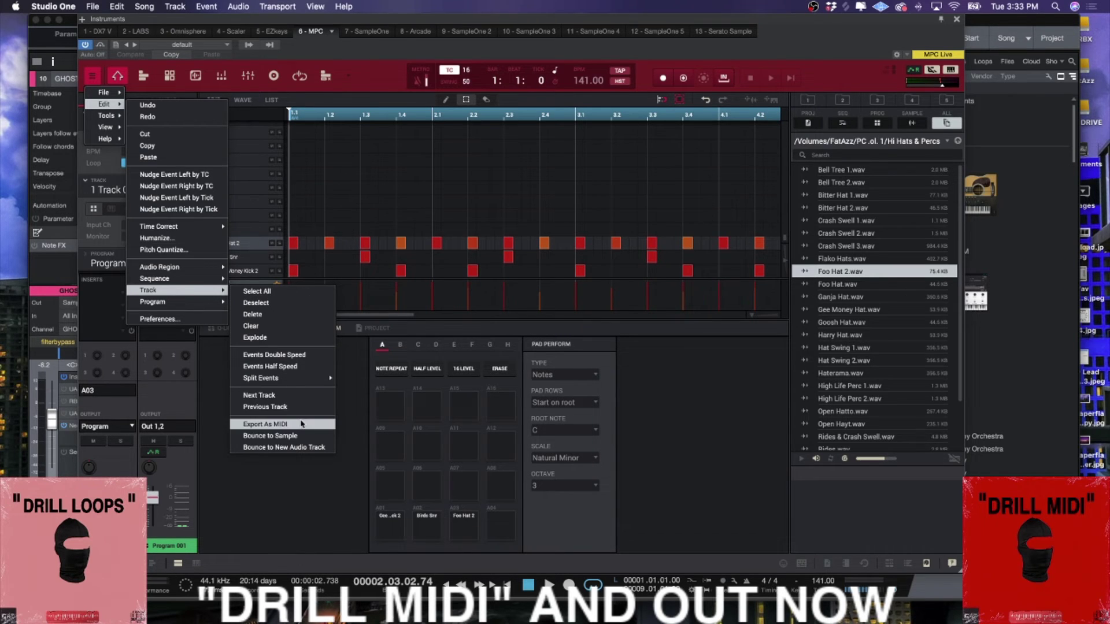
left_click(269, 338)
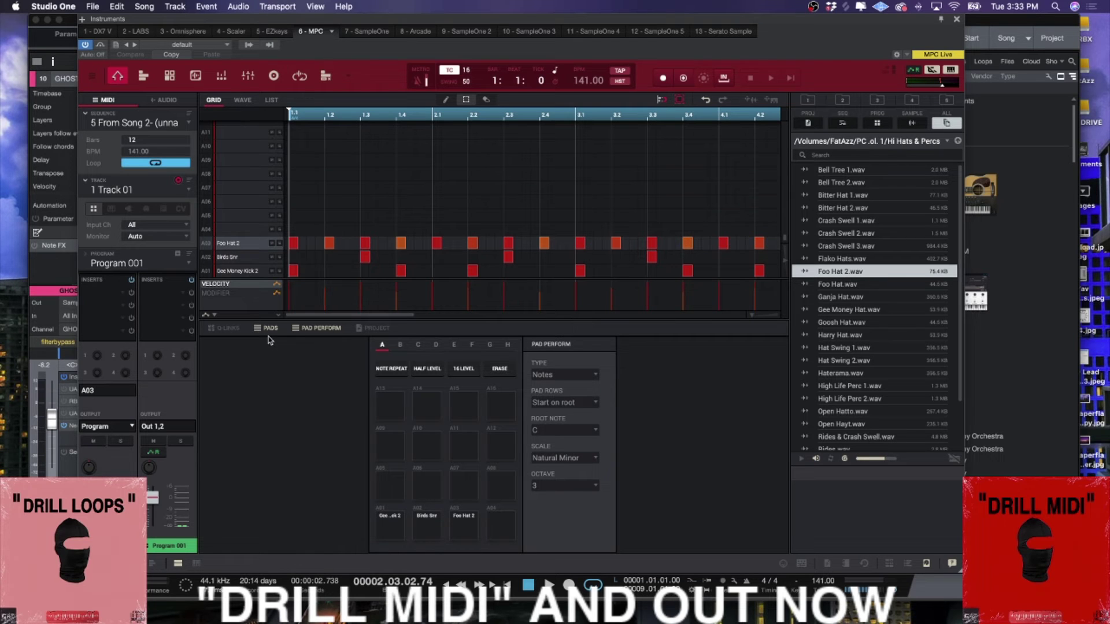
left_click(186, 191)
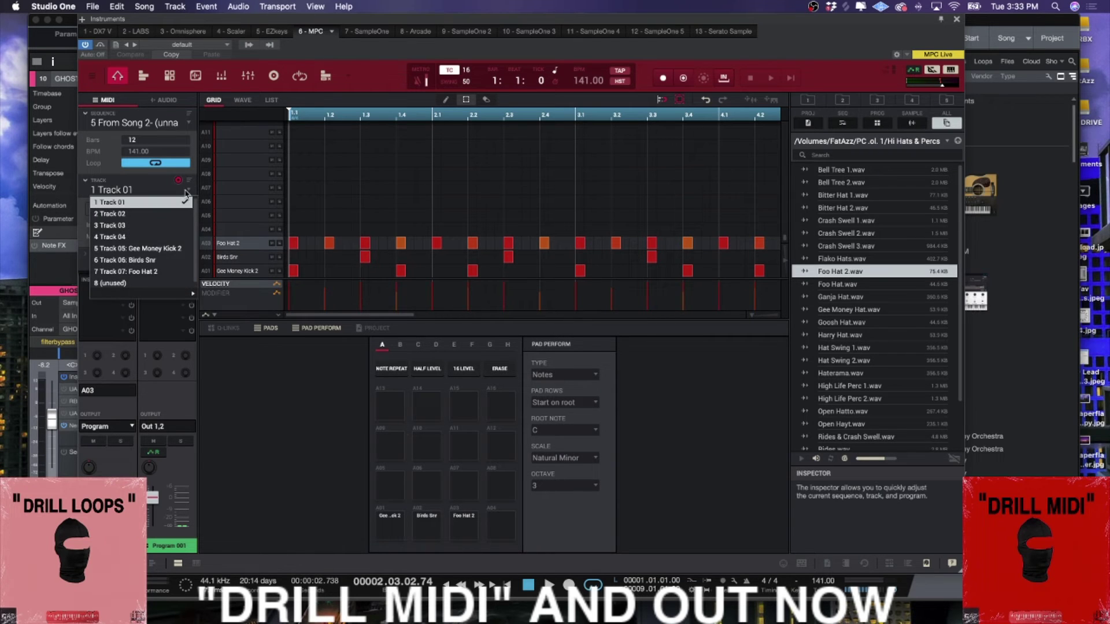
left_click(139, 248)
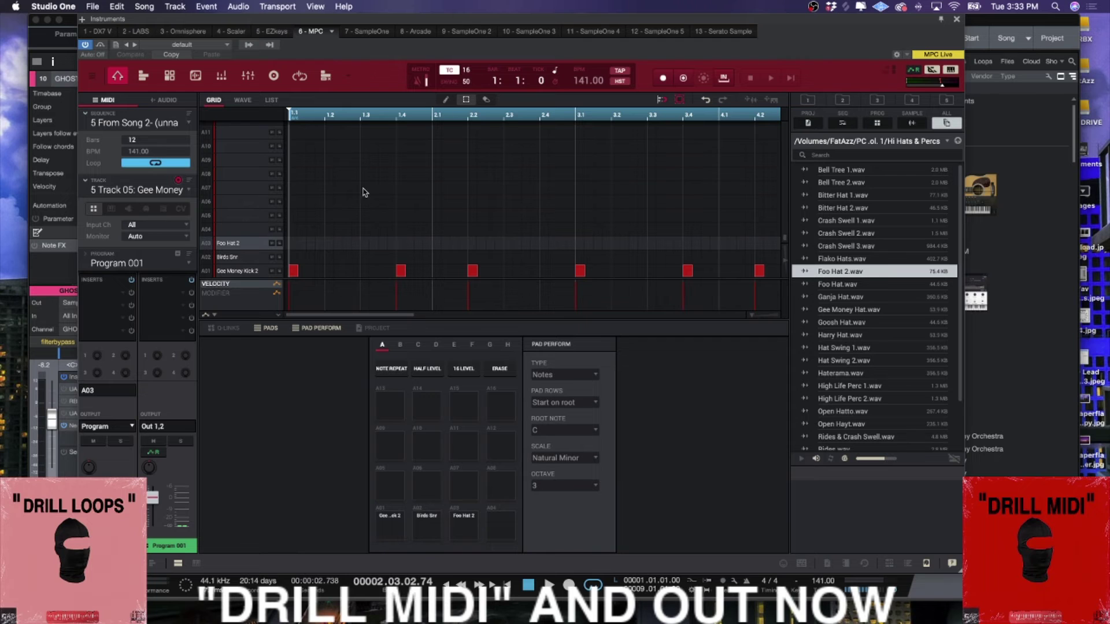
Move the plugin window aside and drop the Gee Money Kick 2 MIDI part onto the kik track.
left_click_drag(251, 22, 421, 189)
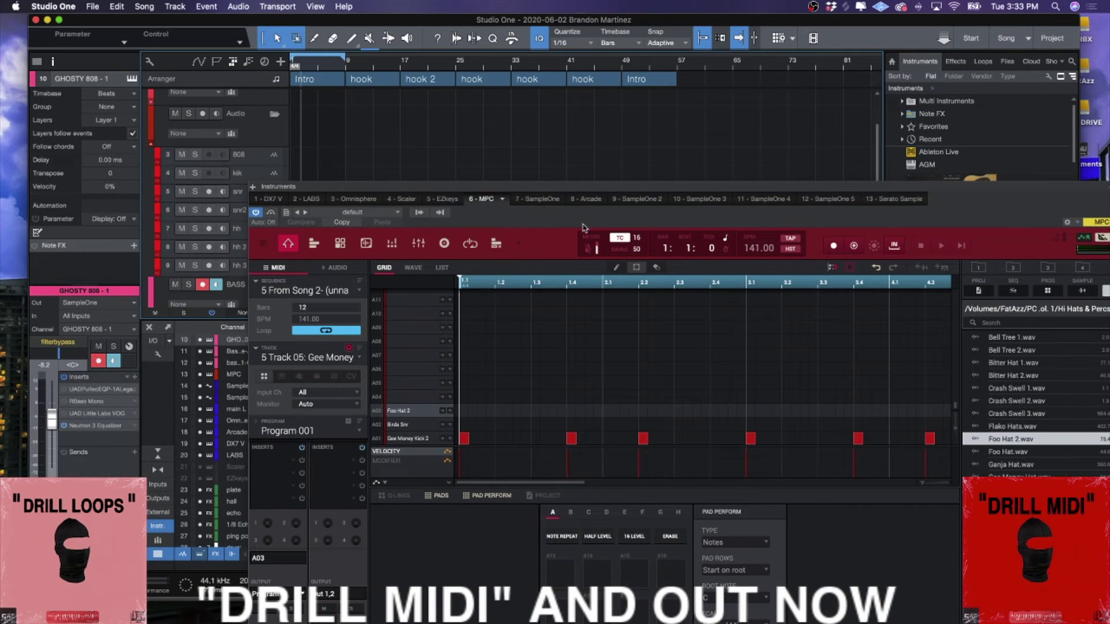
left_click_drag(873, 195, 798, 378)
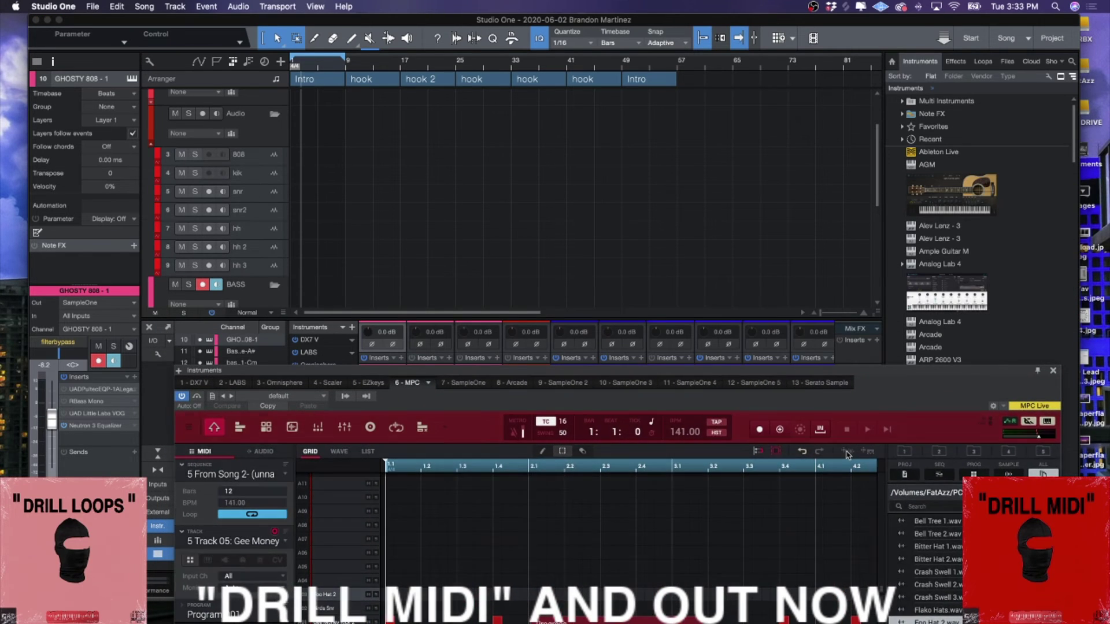
left_click_drag(847, 454, 306, 176)
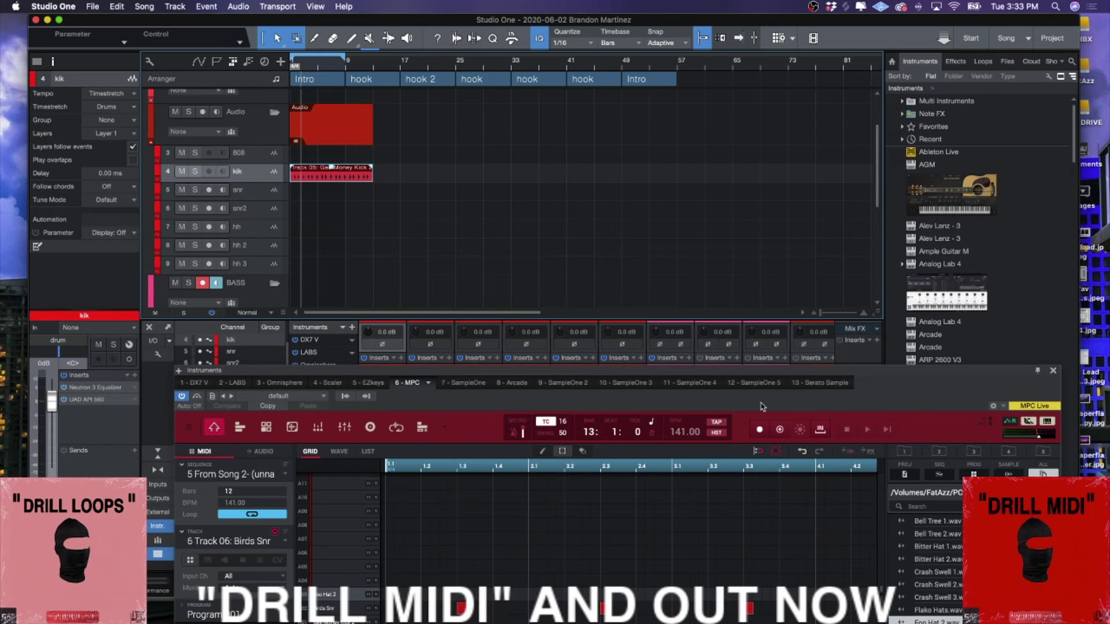
Add the Birds Snr part to snr, trimmed to the kick's length, and Foo Hat 2 to snr2.
left_click(851, 454)
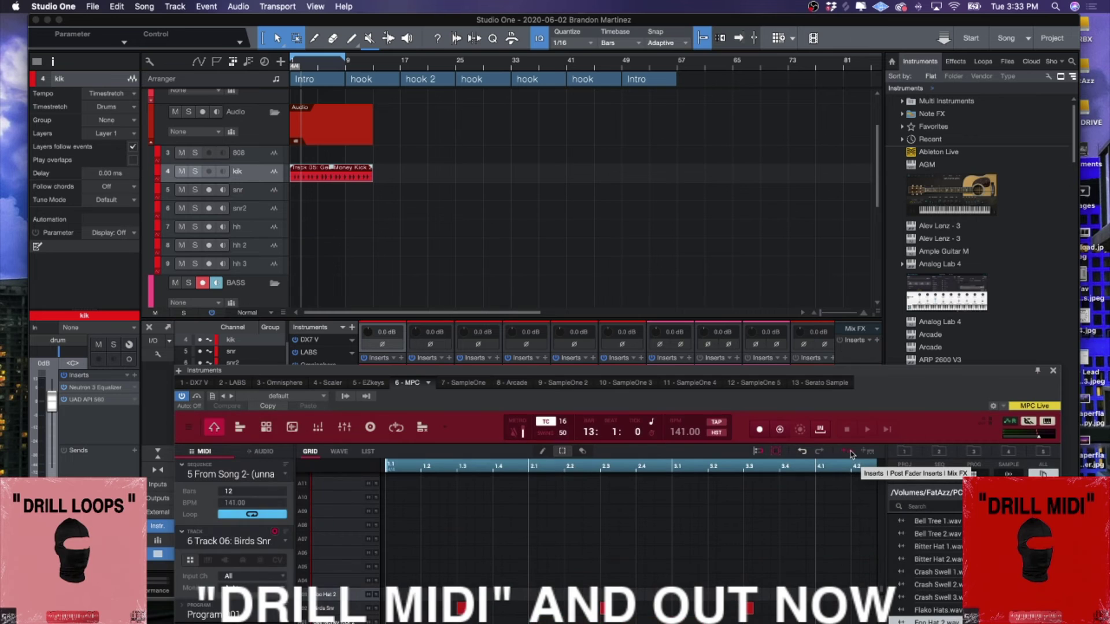
left_click_drag(851, 454, 304, 189)
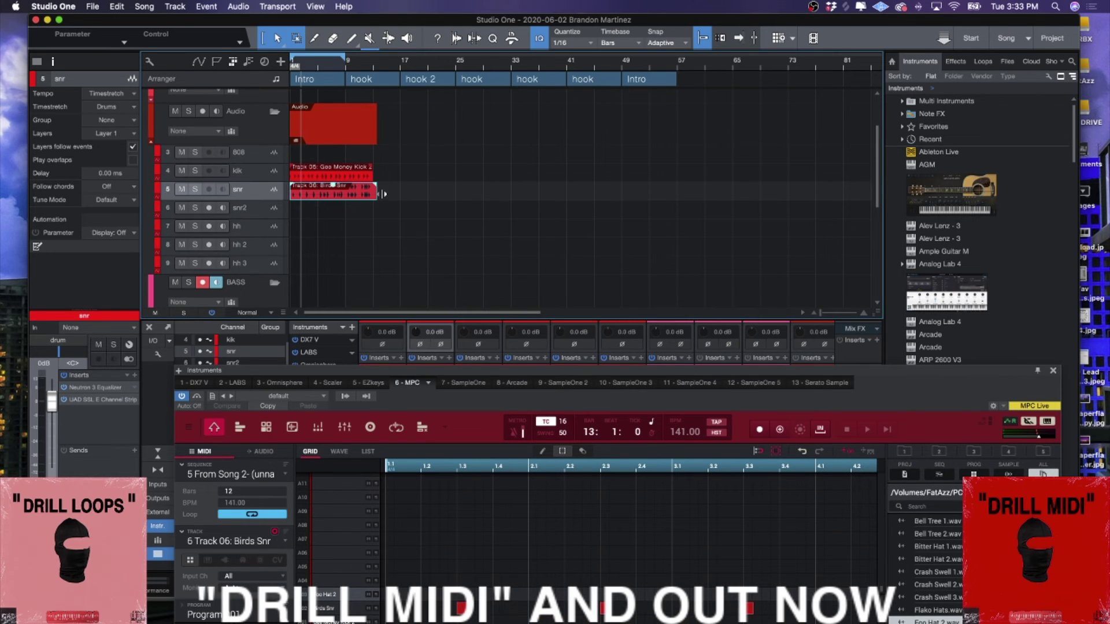
left_click_drag(381, 194, 378, 194)
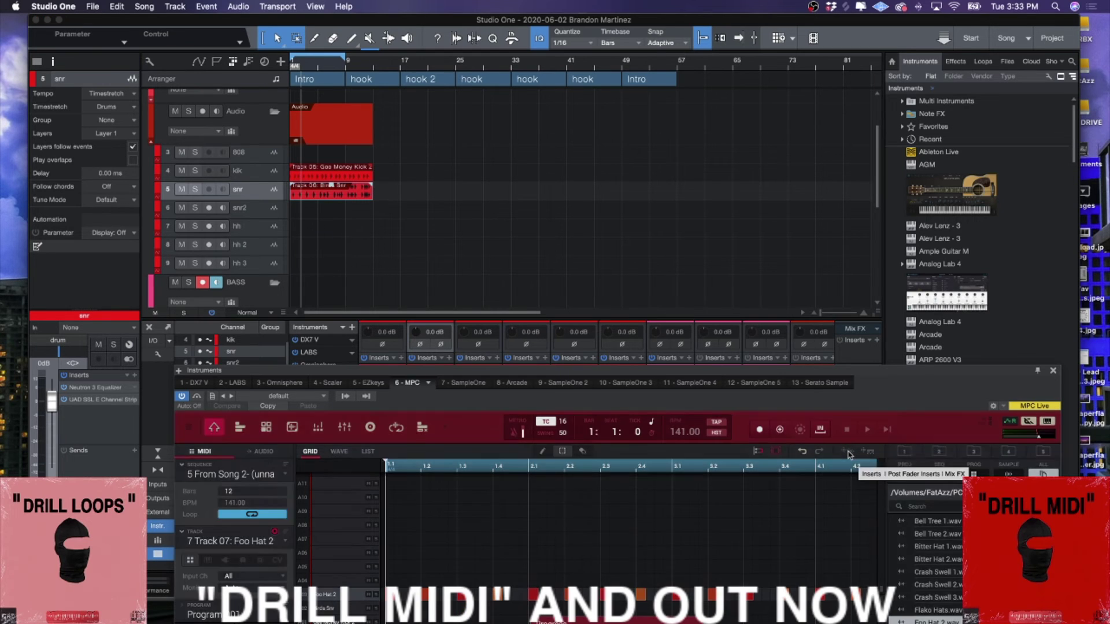
left_click_drag(848, 455, 371, 209)
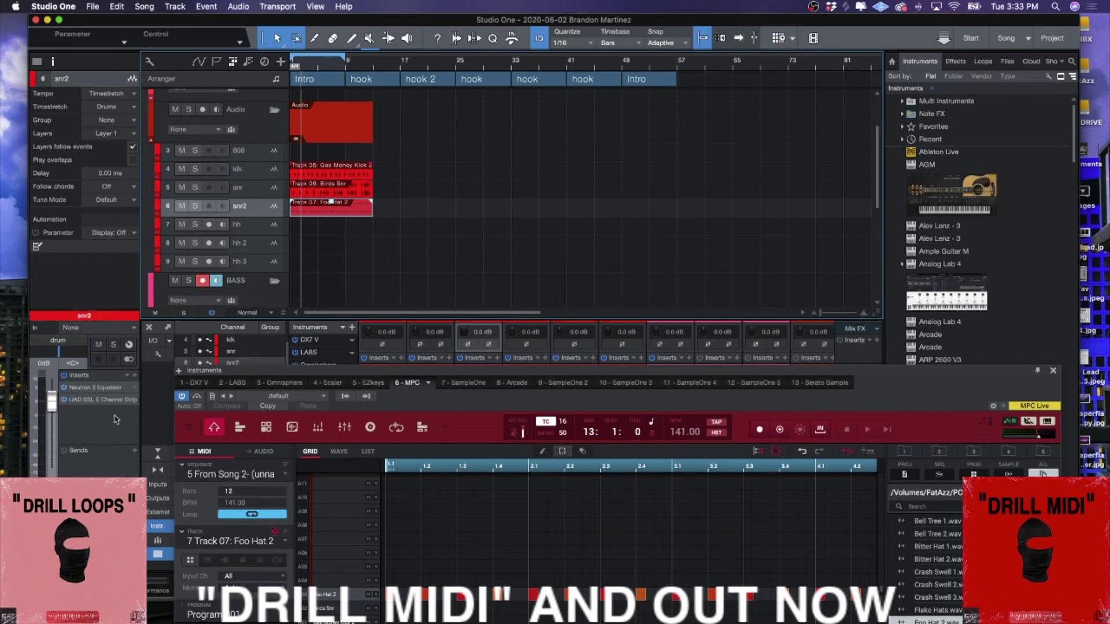
left_click(183, 398)
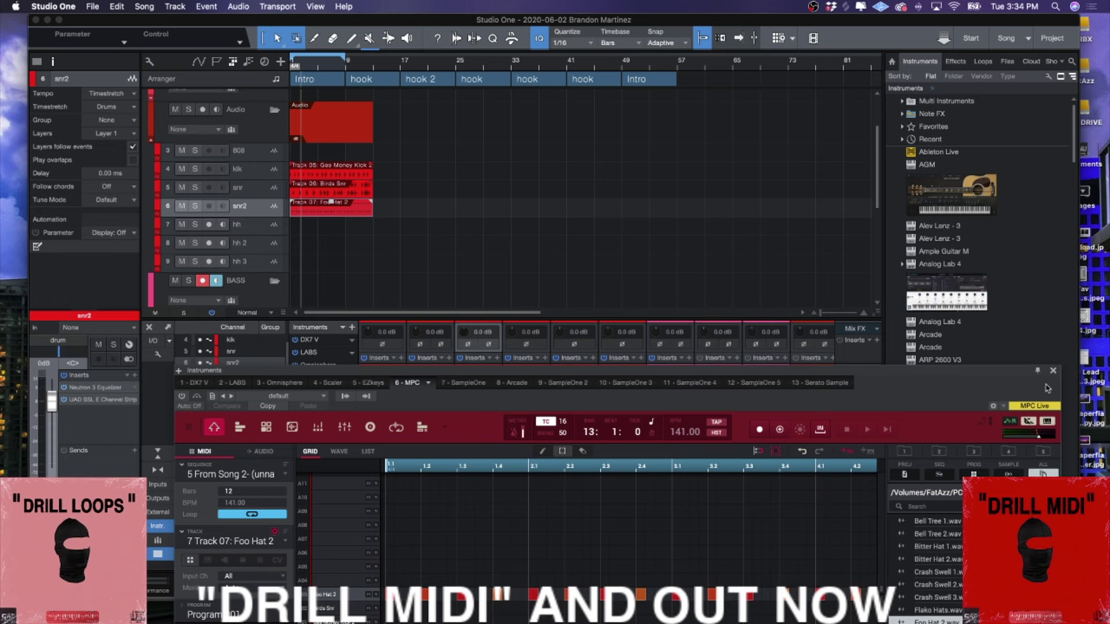
Close the MPC plugin window and start playing the song from bar 1.
left_click(1053, 370)
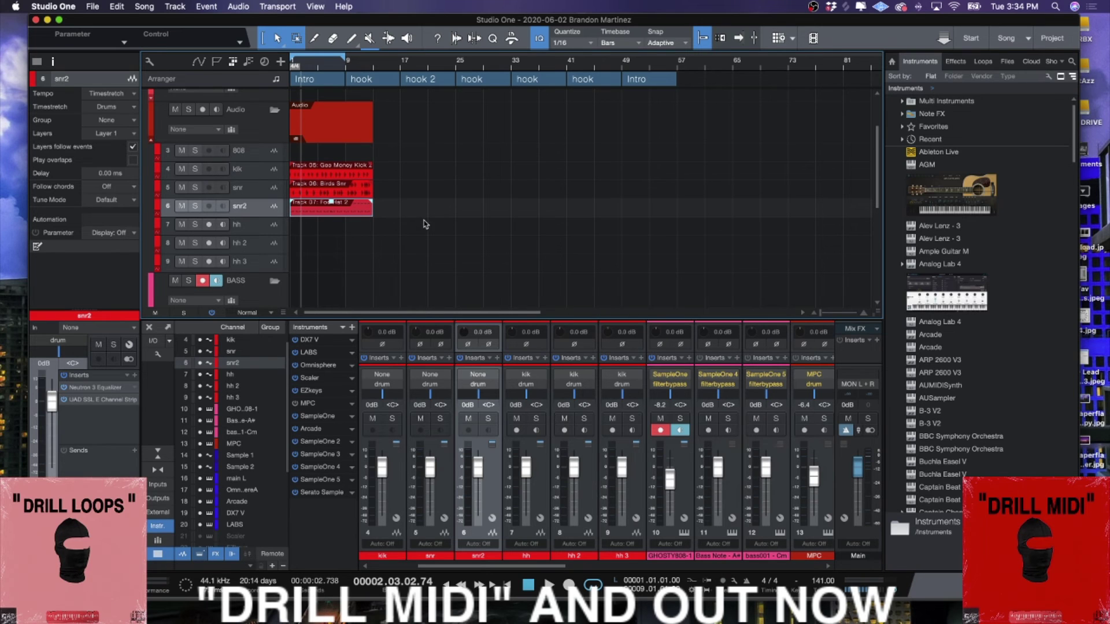
key("f")
key("space")
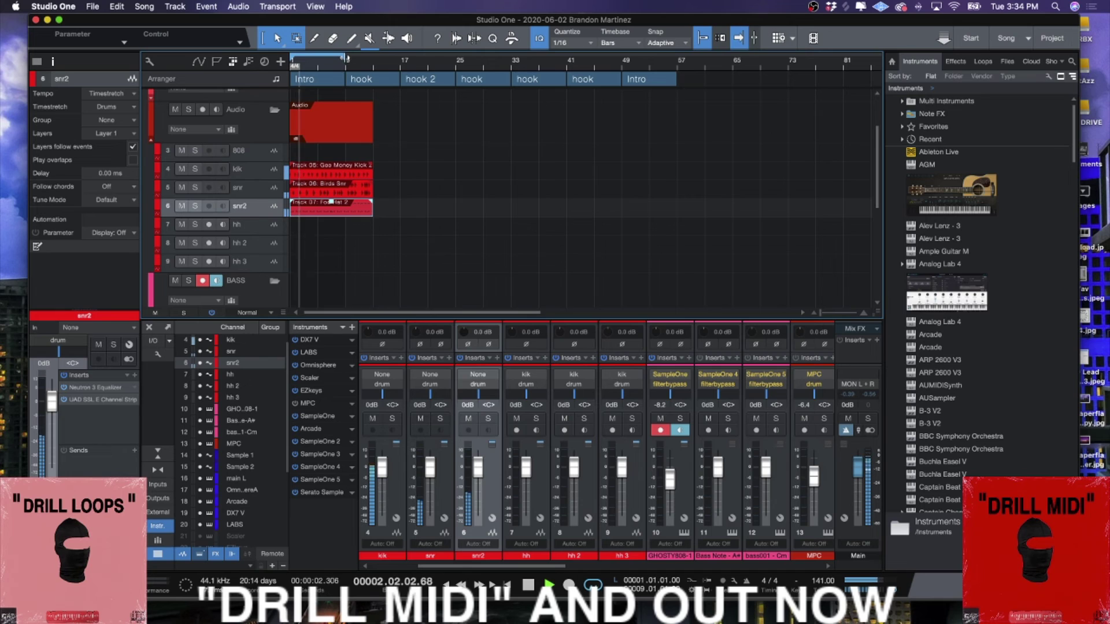
Extend the loop range slightly past bar 9, jump the playhead to bar 9, then stop playback.
key("f")
left_click_drag(346, 63, 370, 64)
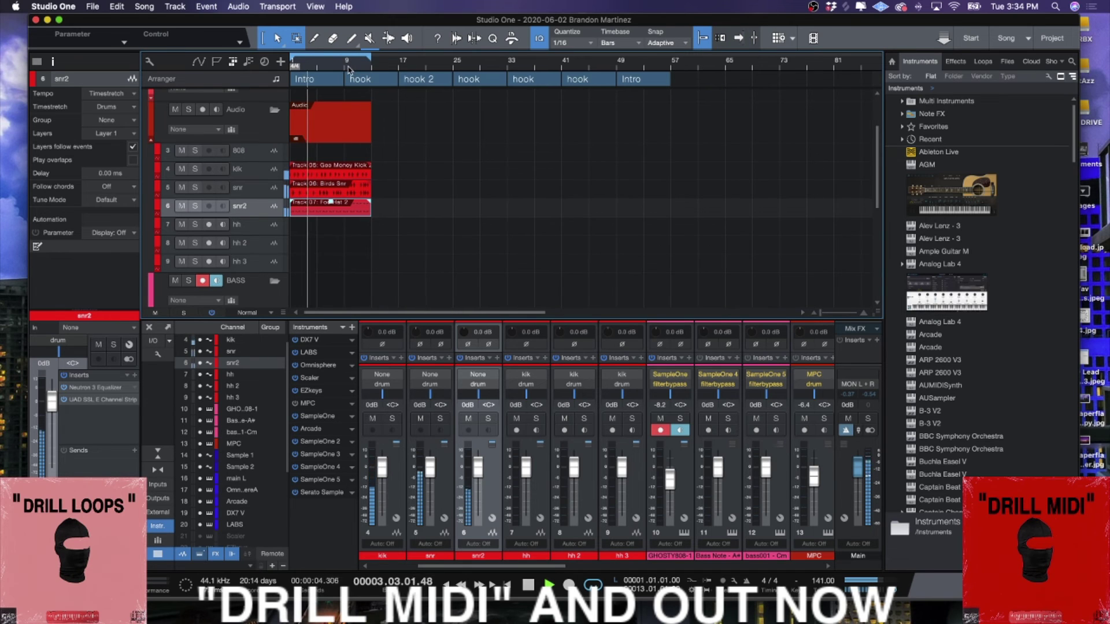
key("f")
left_click(345, 69)
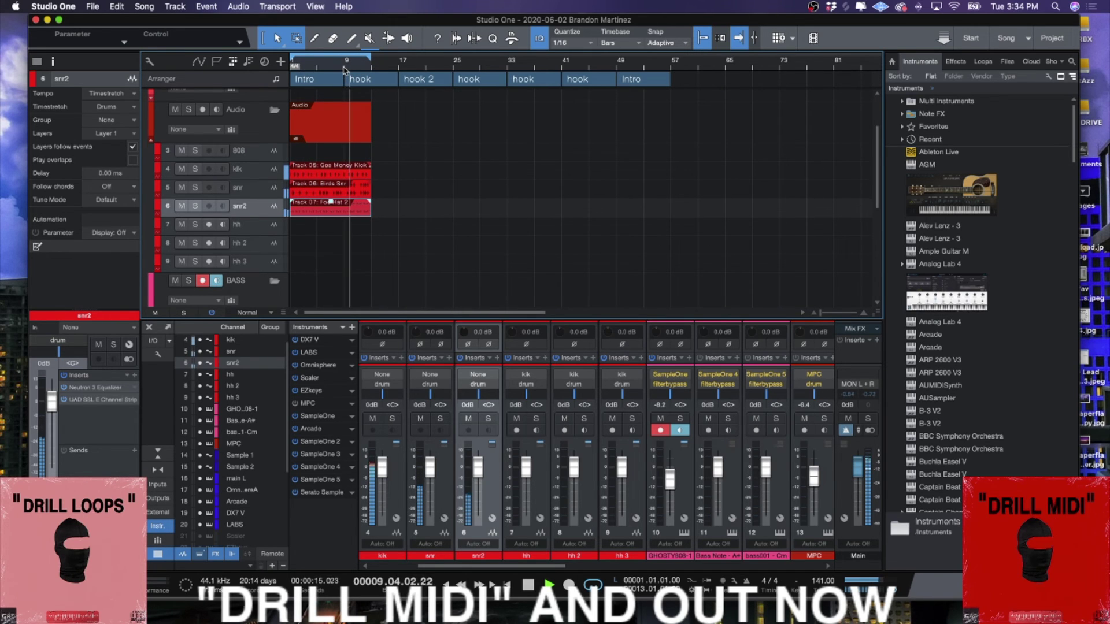
key("space")
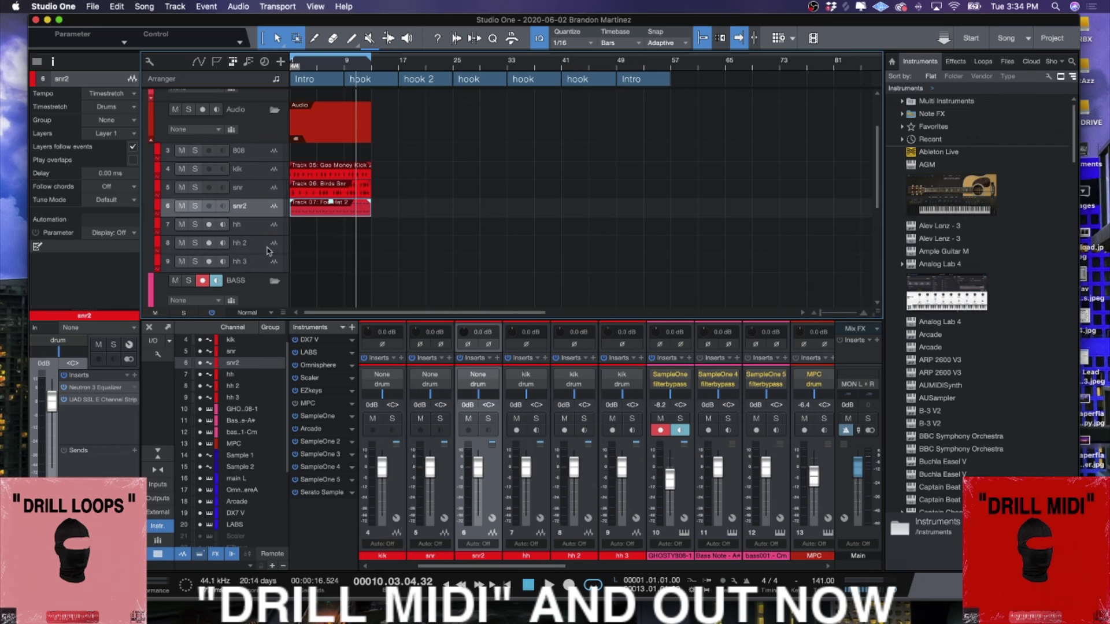
scroll(280, 243, "down", 5)
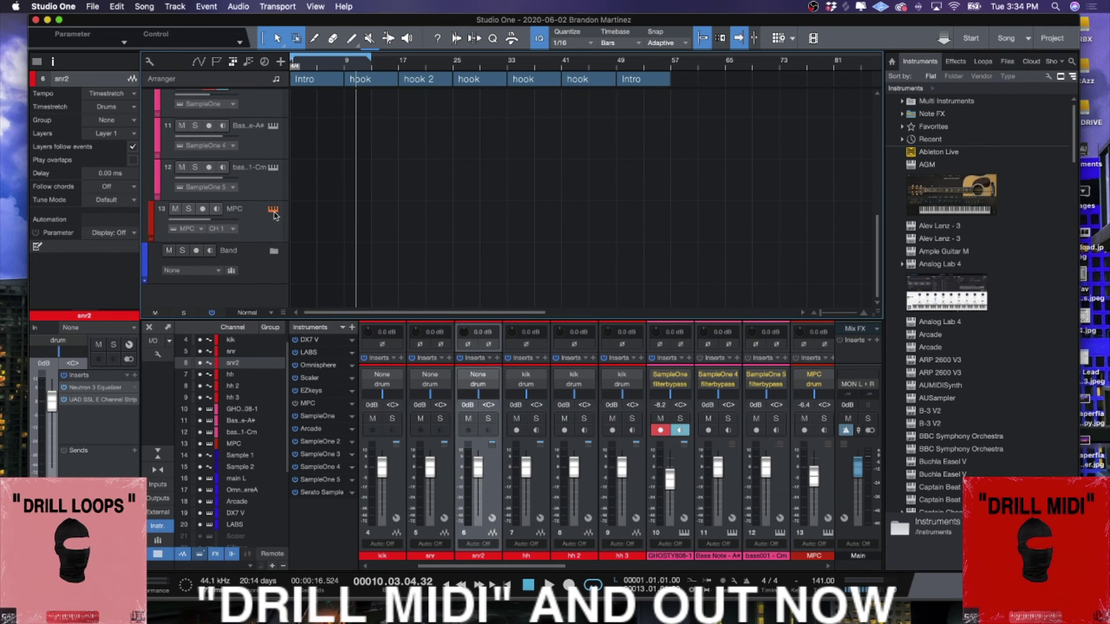
Open the MPC editor from the track's instrument icon, switch it to Song mode, then close it.
left_click(273, 210)
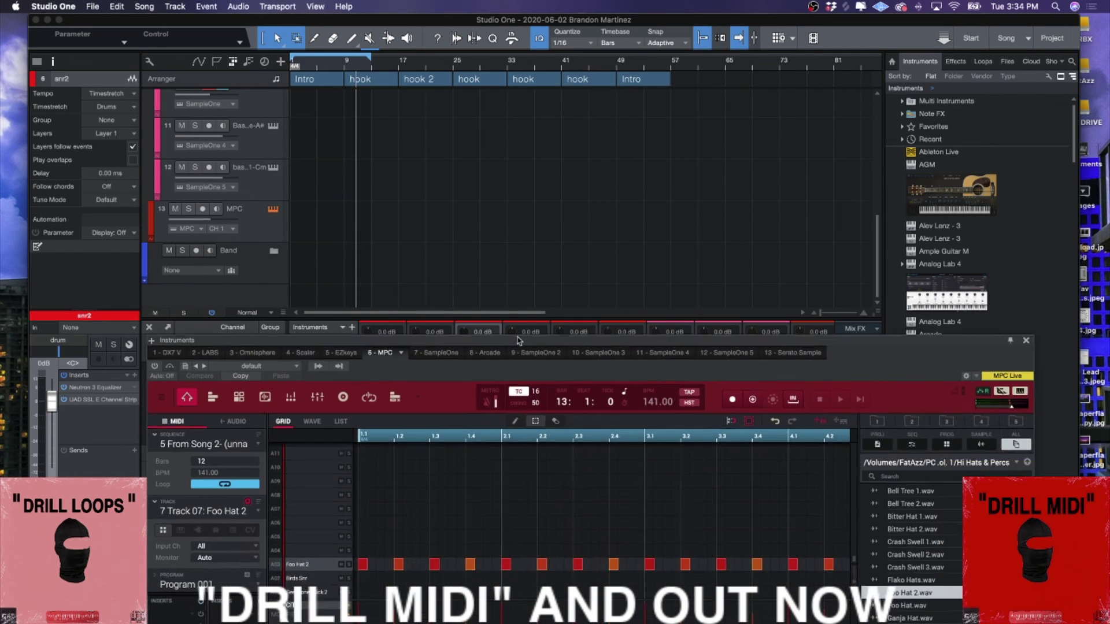
left_click_drag(519, 341, 475, 44)
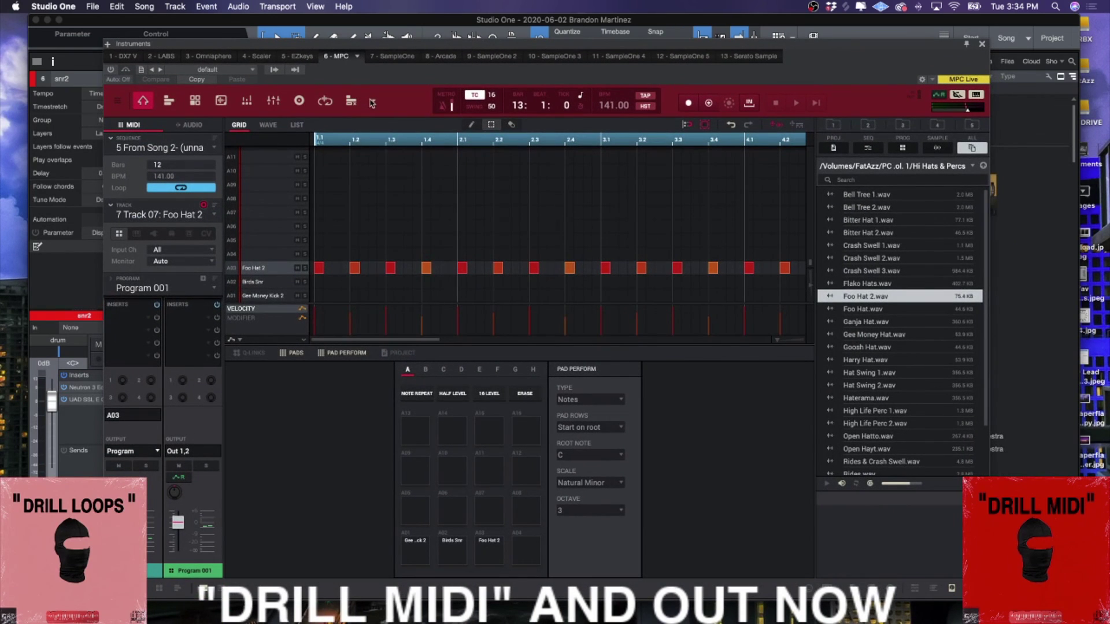
left_click(372, 103)
left_click(397, 280)
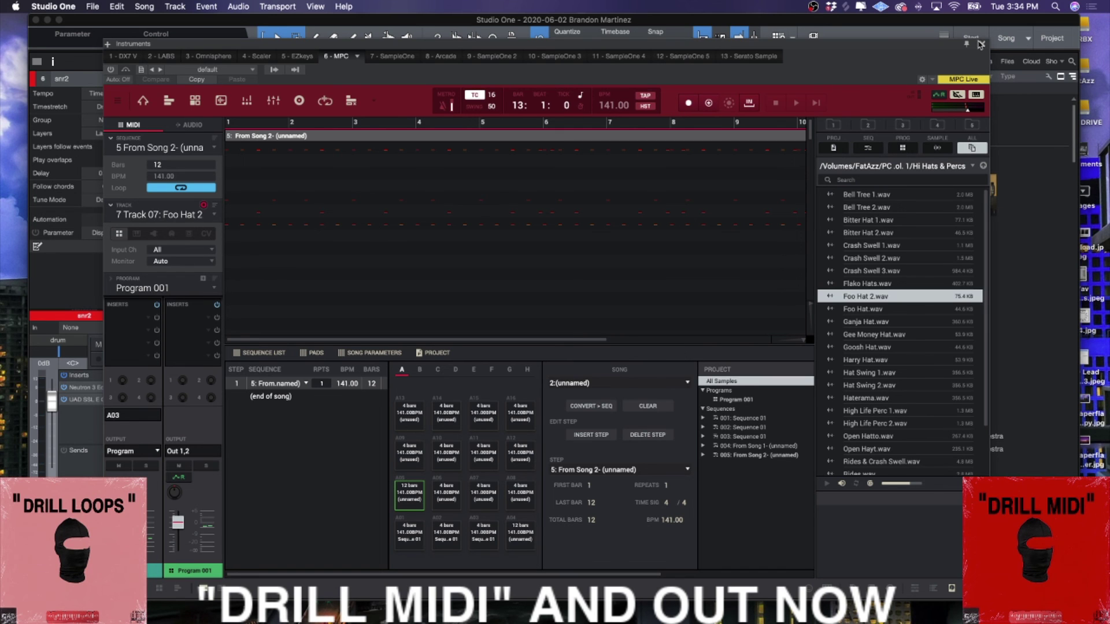
left_click(983, 45)
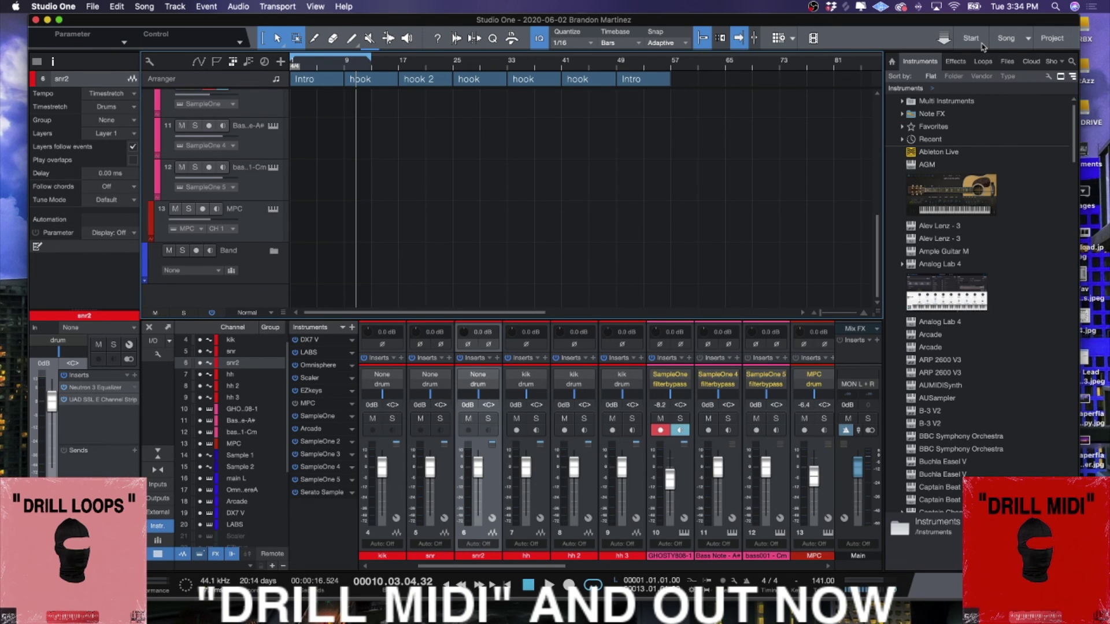
Show the Loops library's genre folders in the Browser and scroll the track list to the top.
left_click(983, 61)
scroll(528, 156, "up", 10)
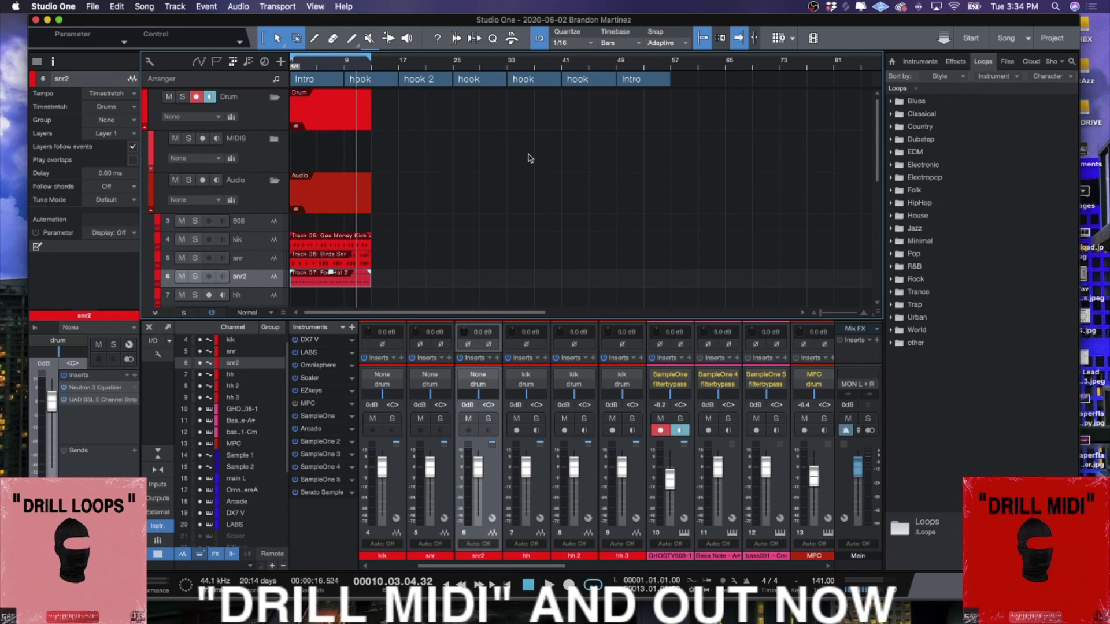